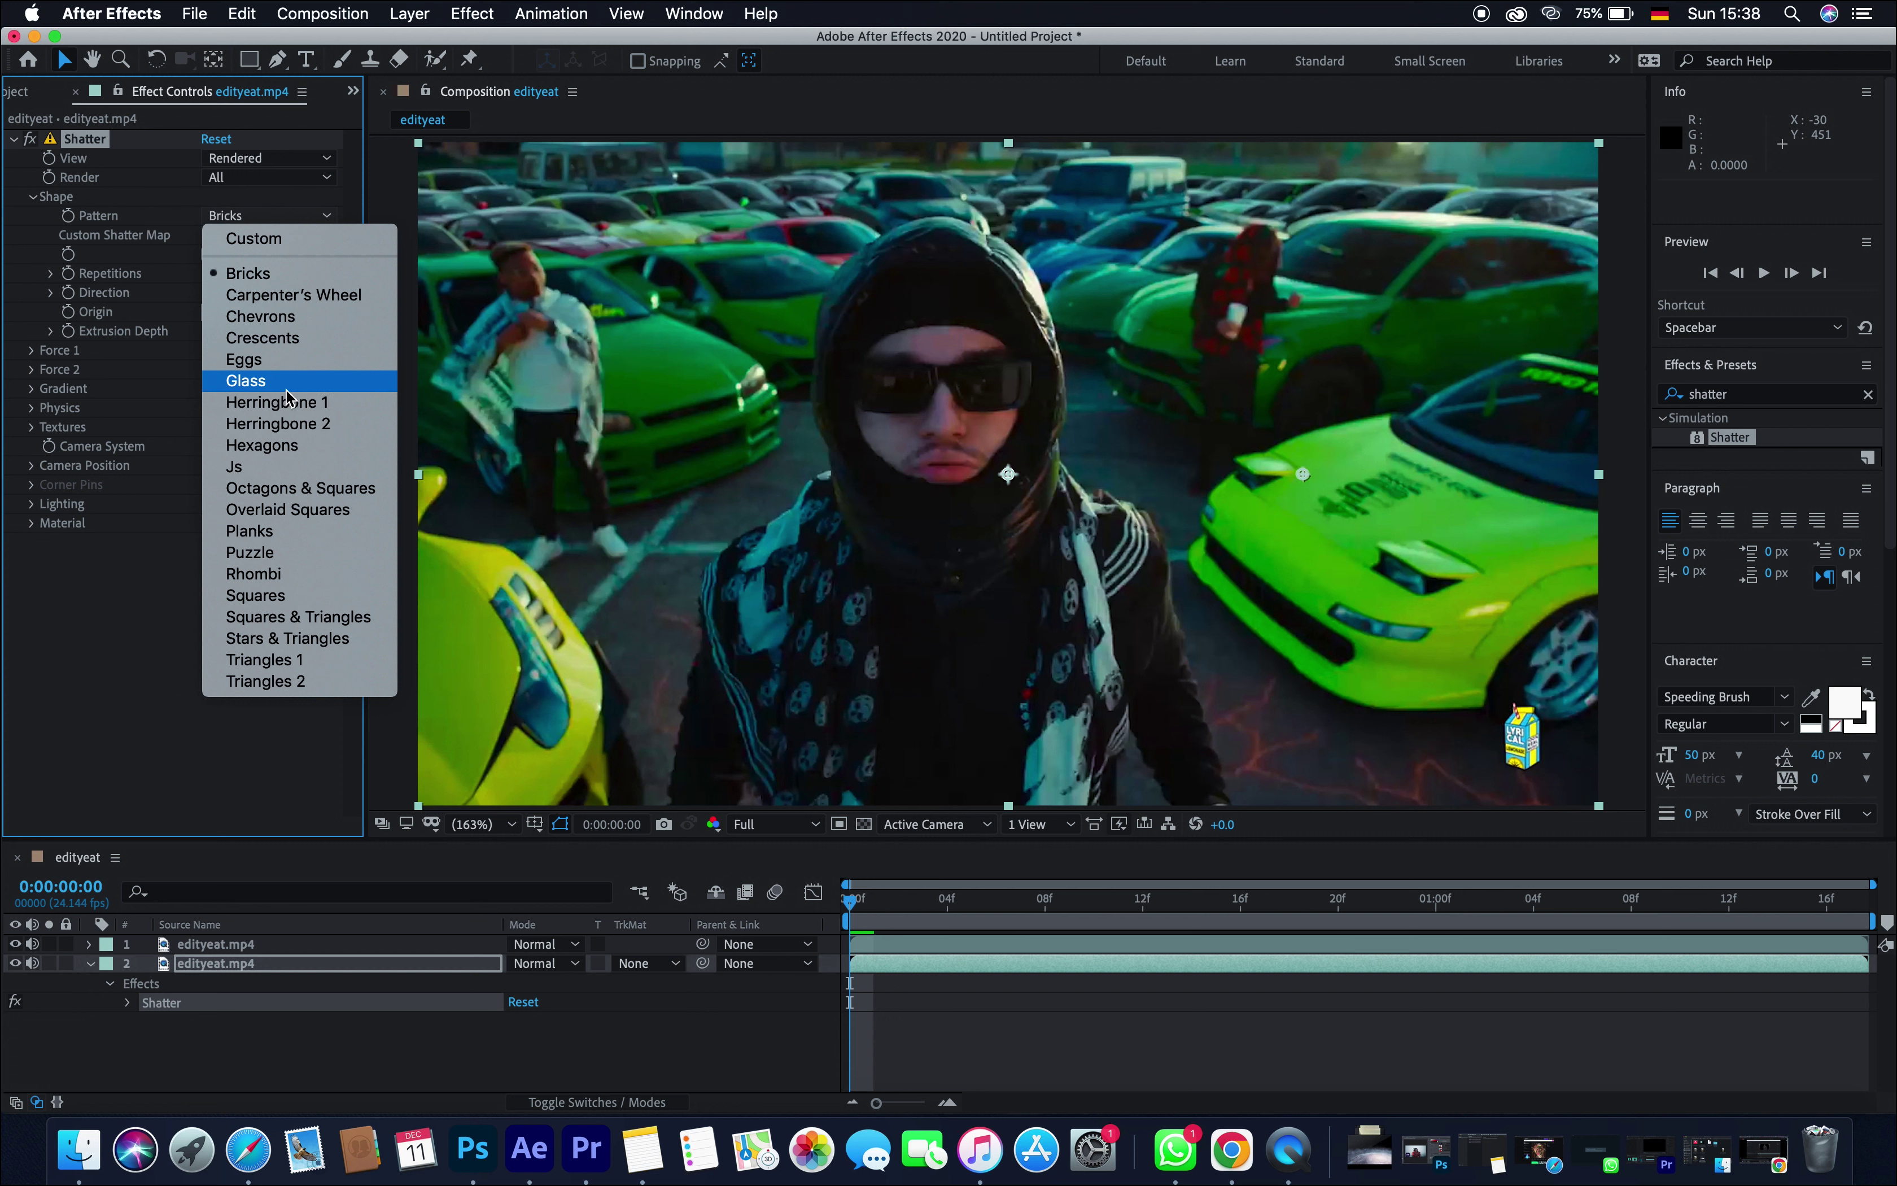
# - Set the Shatter pattern to Glass and reduce the Force 1 radius to 0.00
pyautogui.click(286, 396)
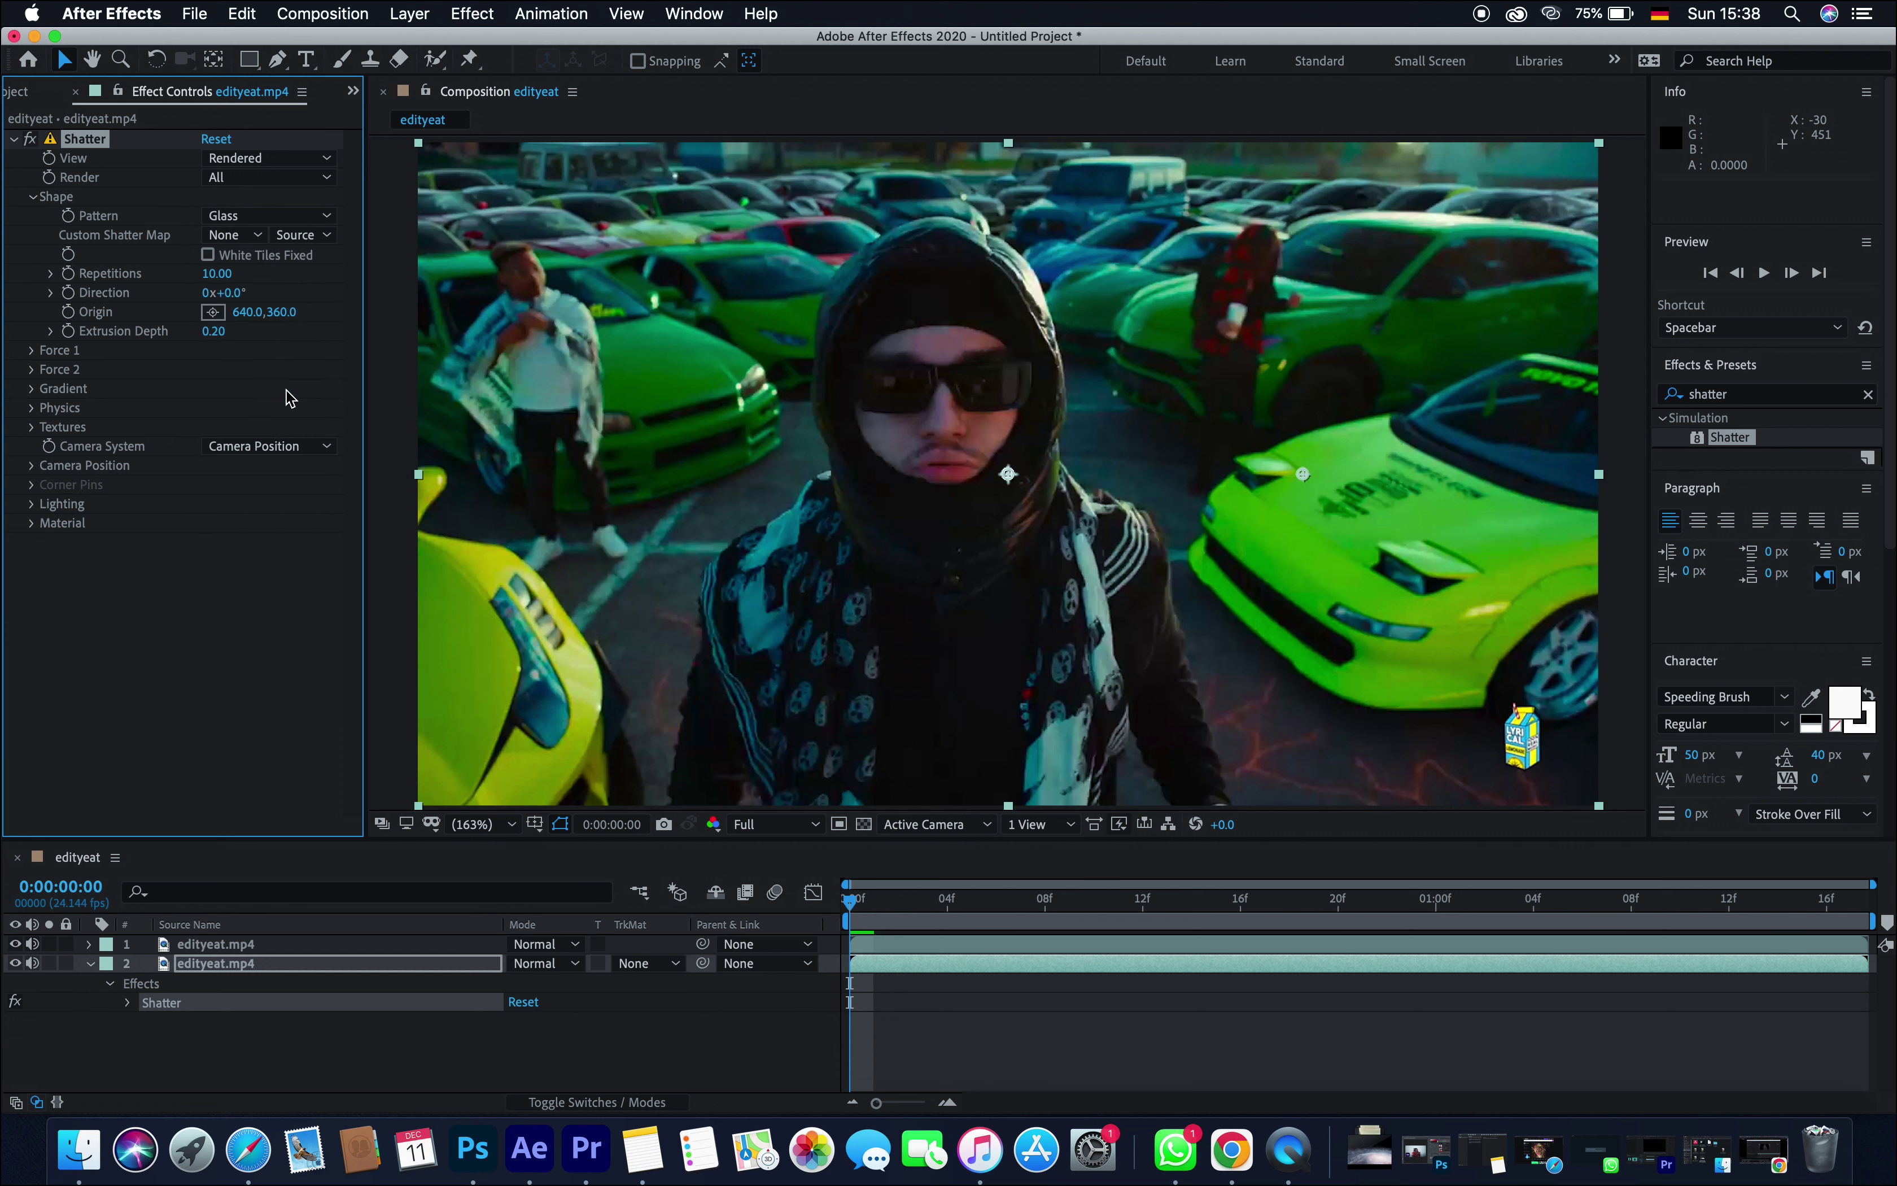
pyautogui.click(34, 351)
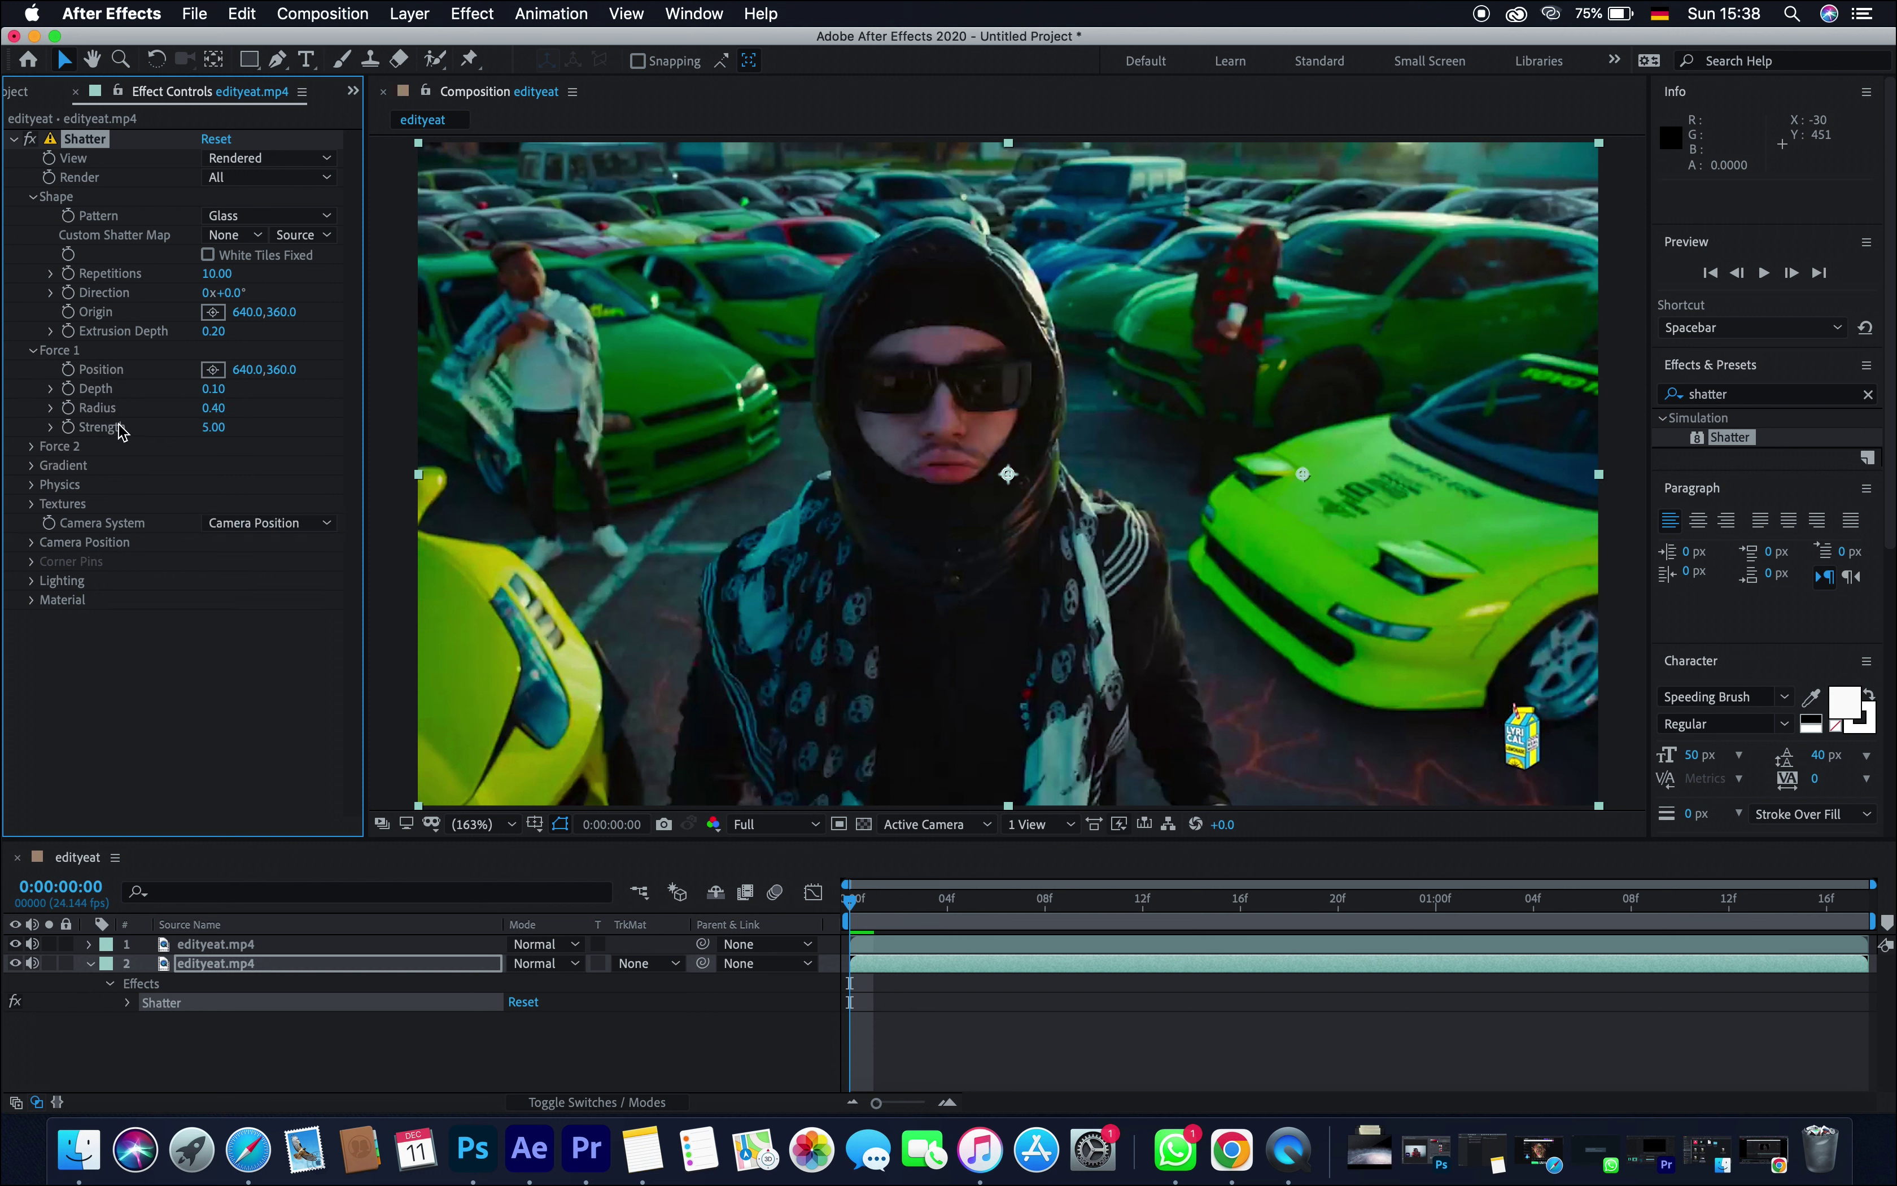
pyautogui.click(297, 437)
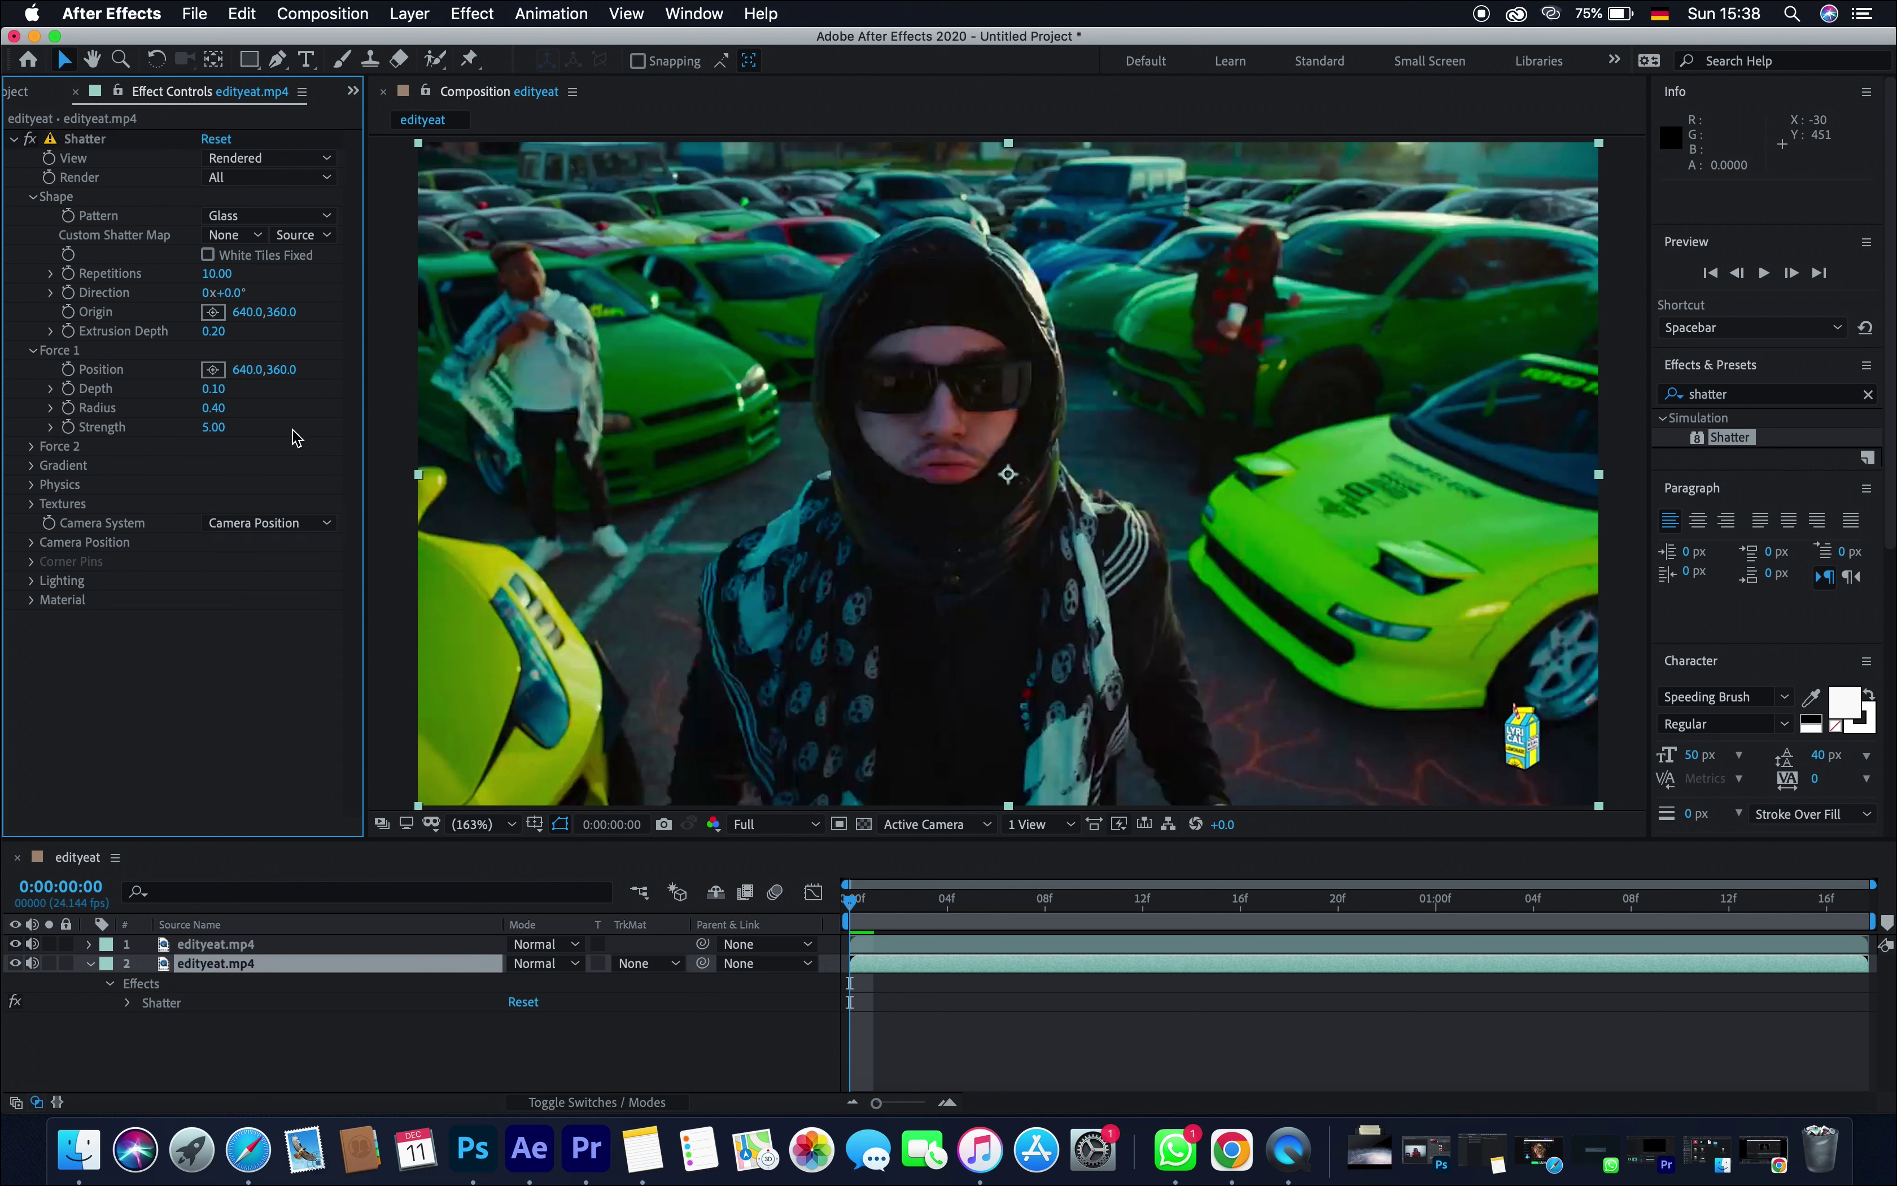
pyautogui.moveTo(216, 416); pyautogui.dragTo(138, 420)
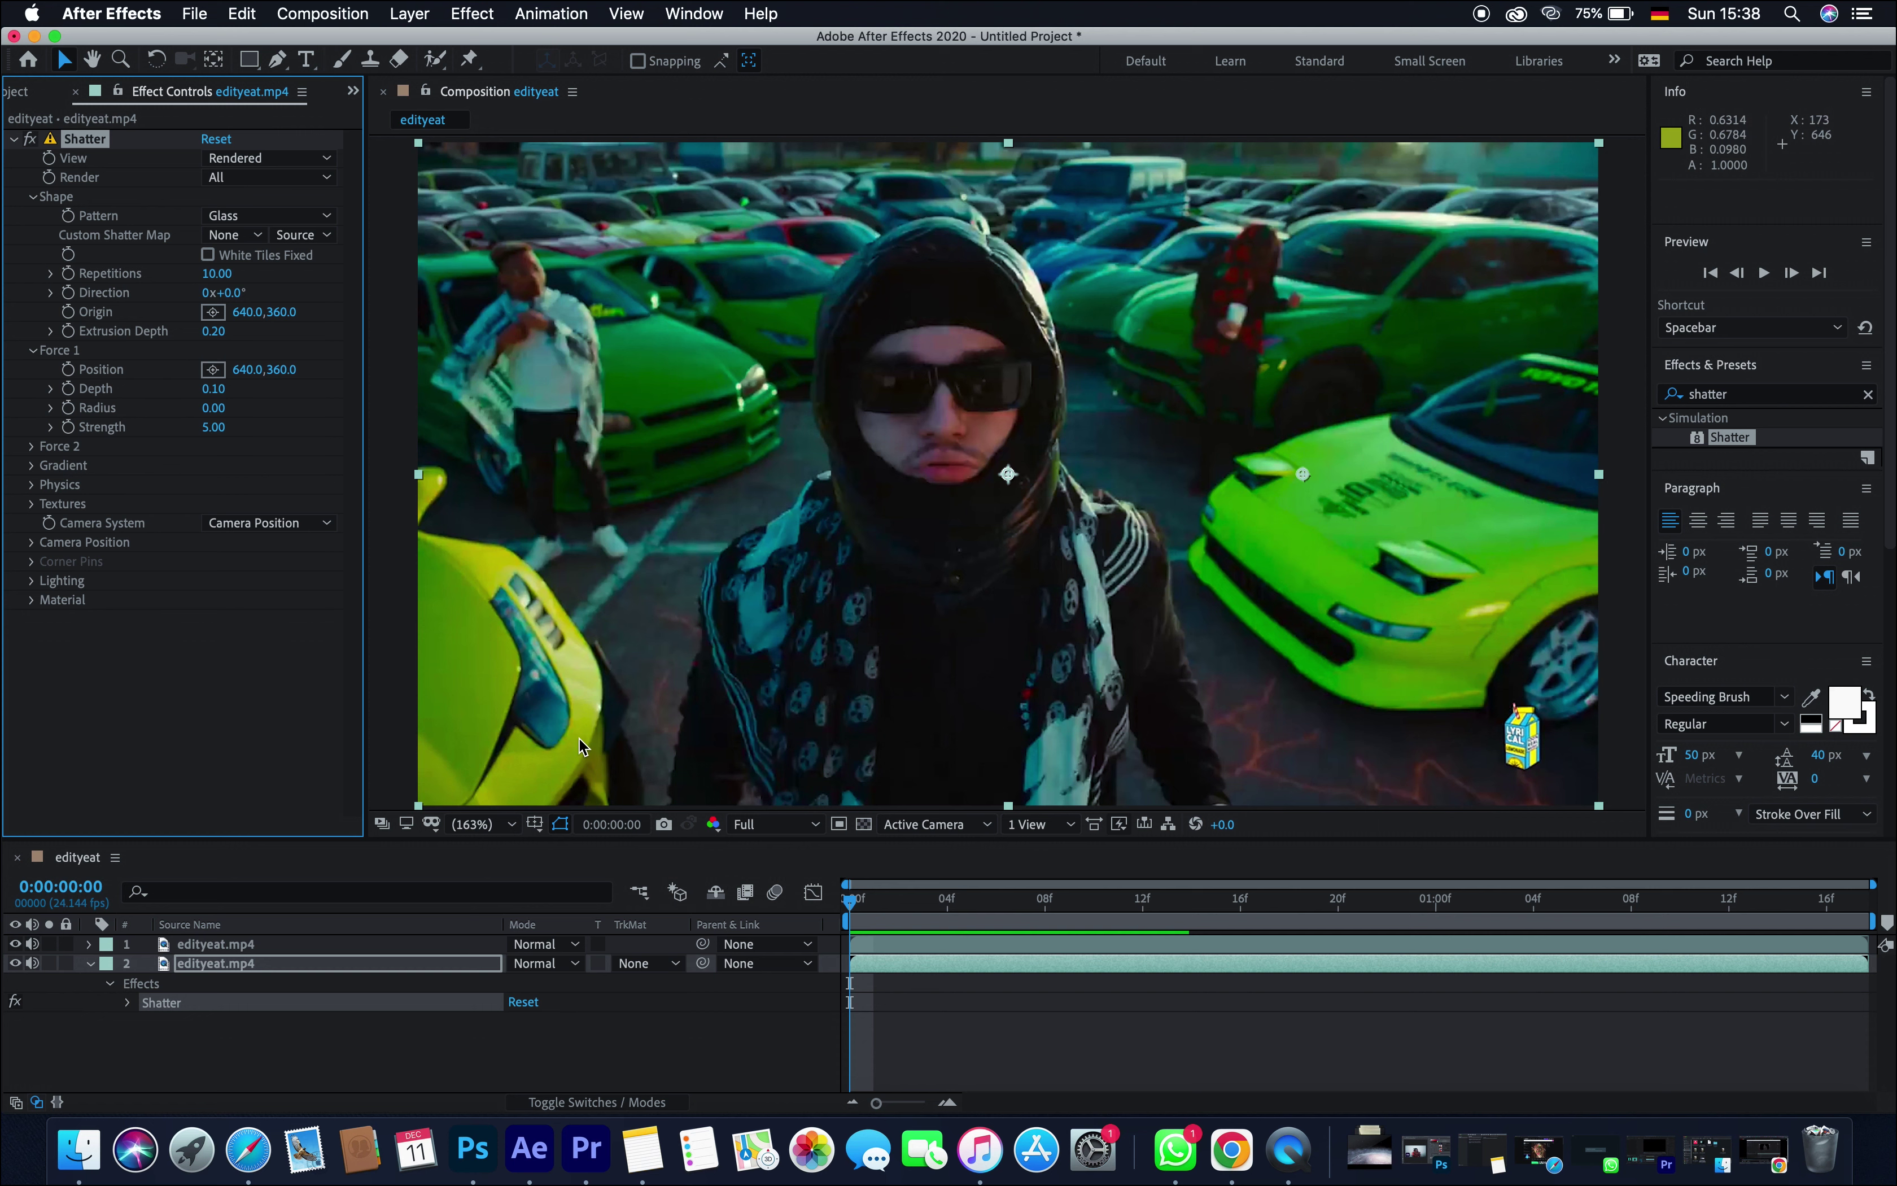
# - Keyframe the Force 1 radius at the first frame and raise it to 0.43 at 0:00:00:12
pyautogui.moveTo(853, 902); pyautogui.dragTo(821, 925)
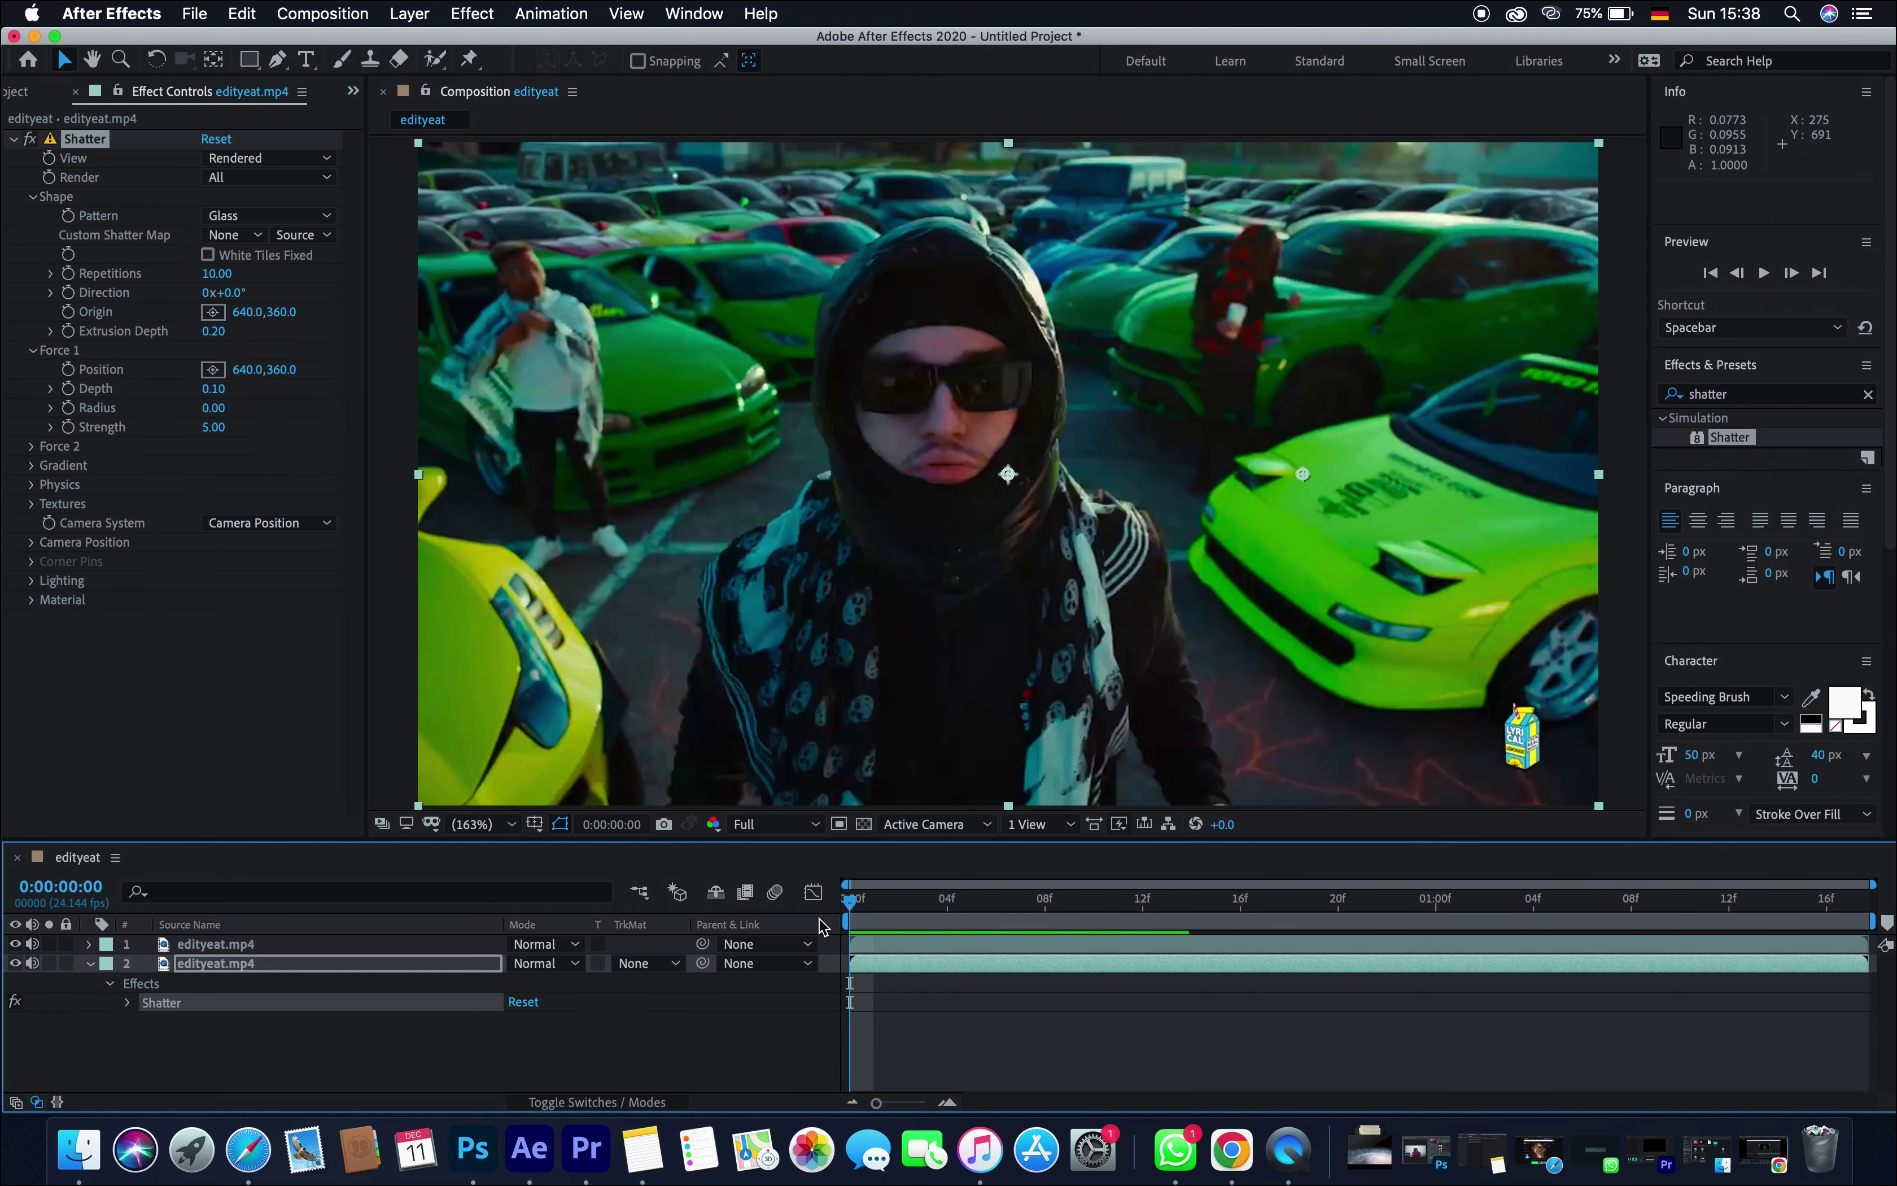
pyautogui.click(69, 410)
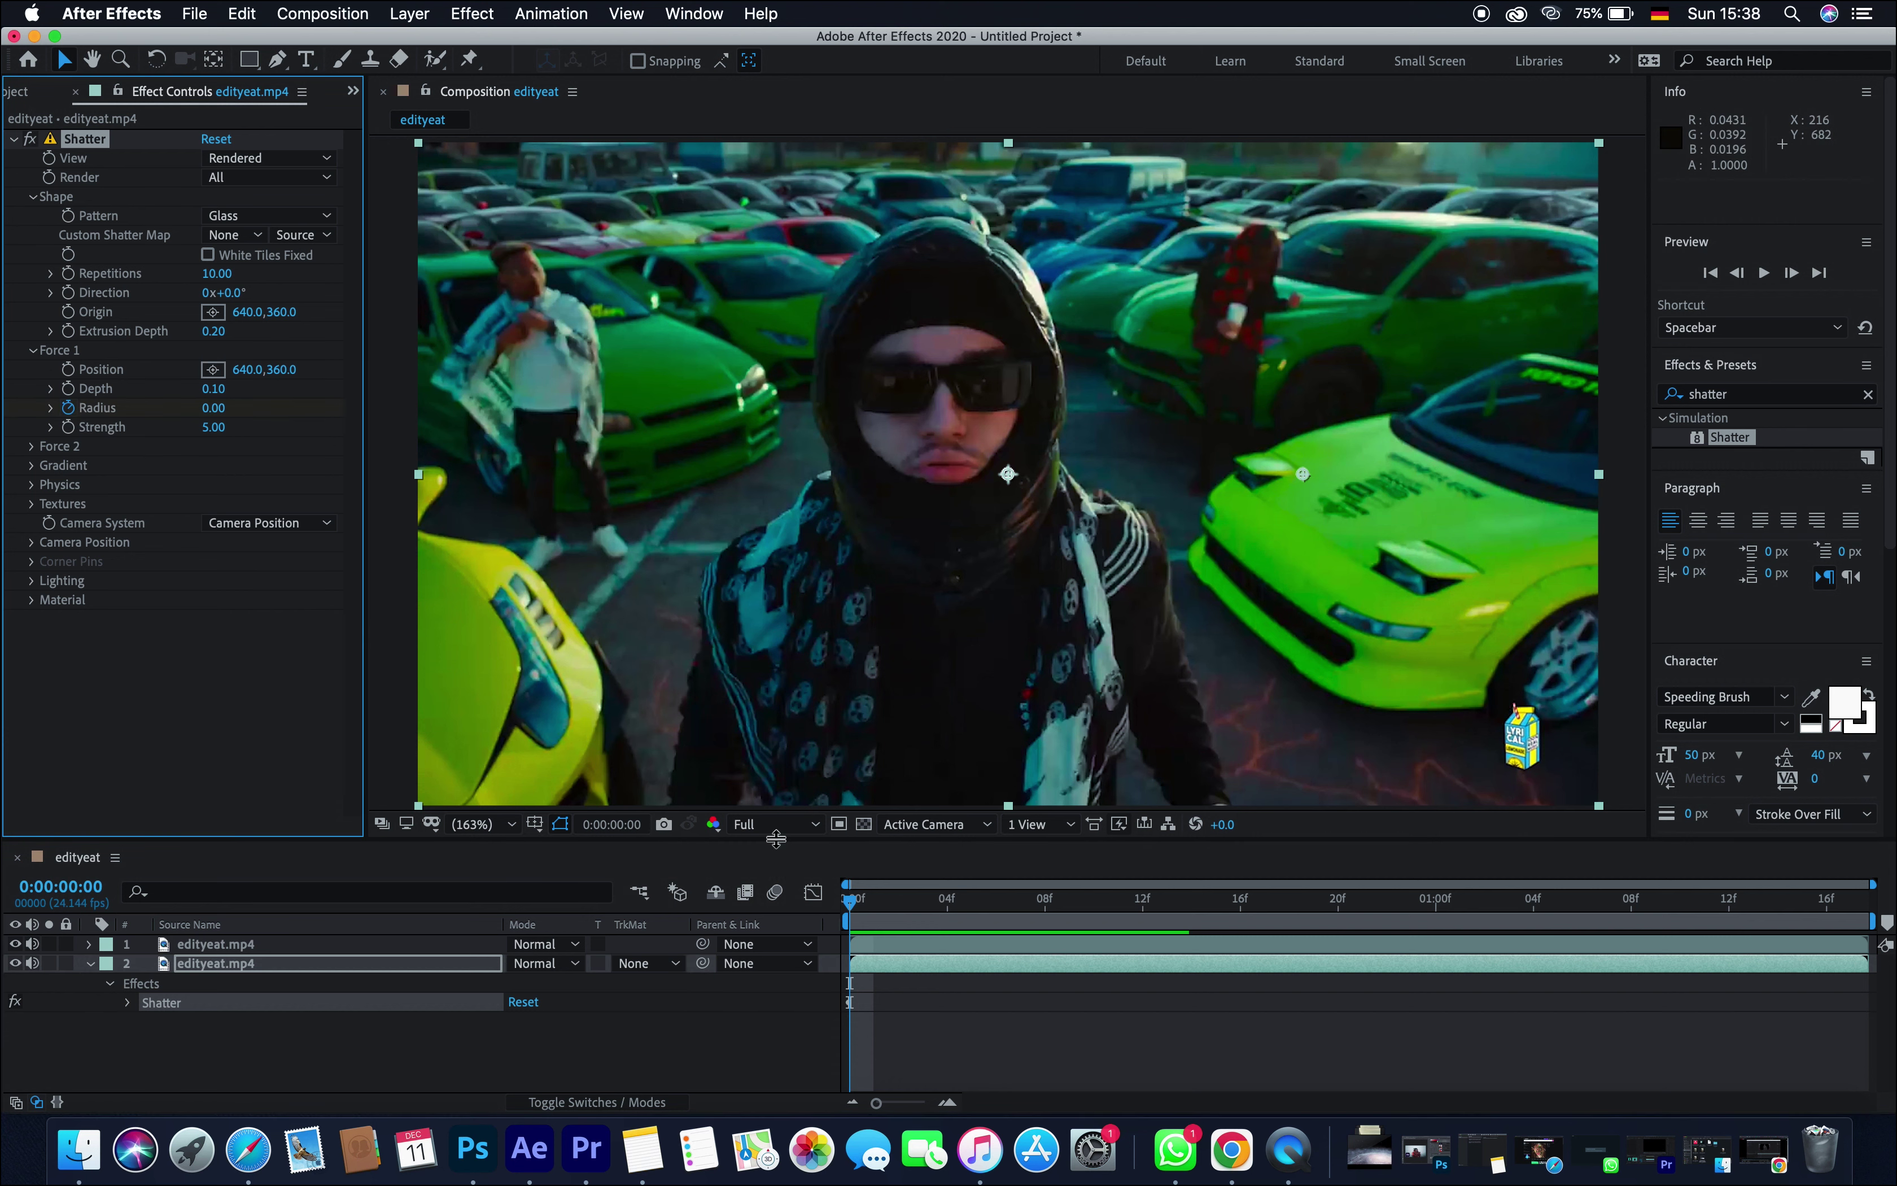
pyautogui.moveTo(894, 913); pyautogui.dragTo(1158, 930)
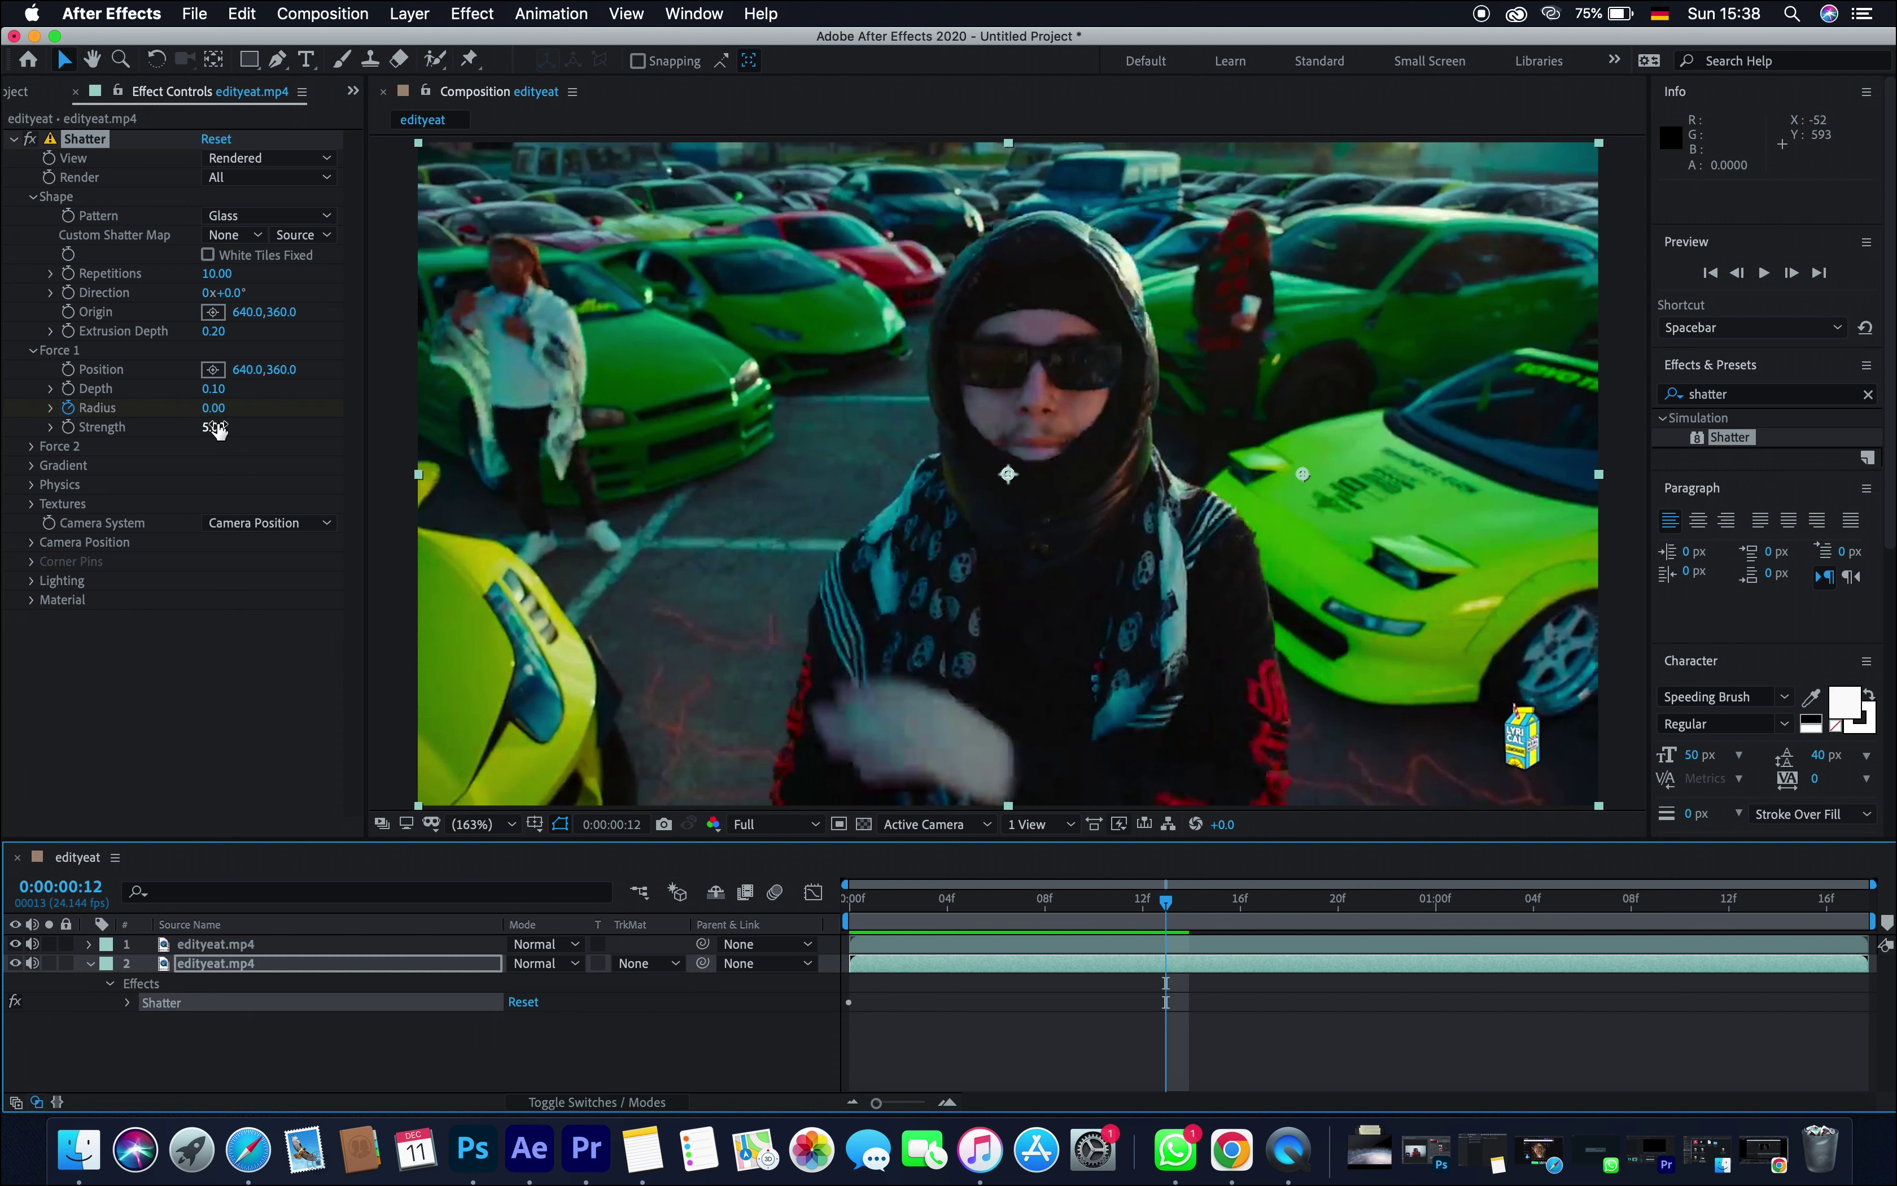
pyautogui.moveTo(213, 411); pyautogui.dragTo(275, 426)
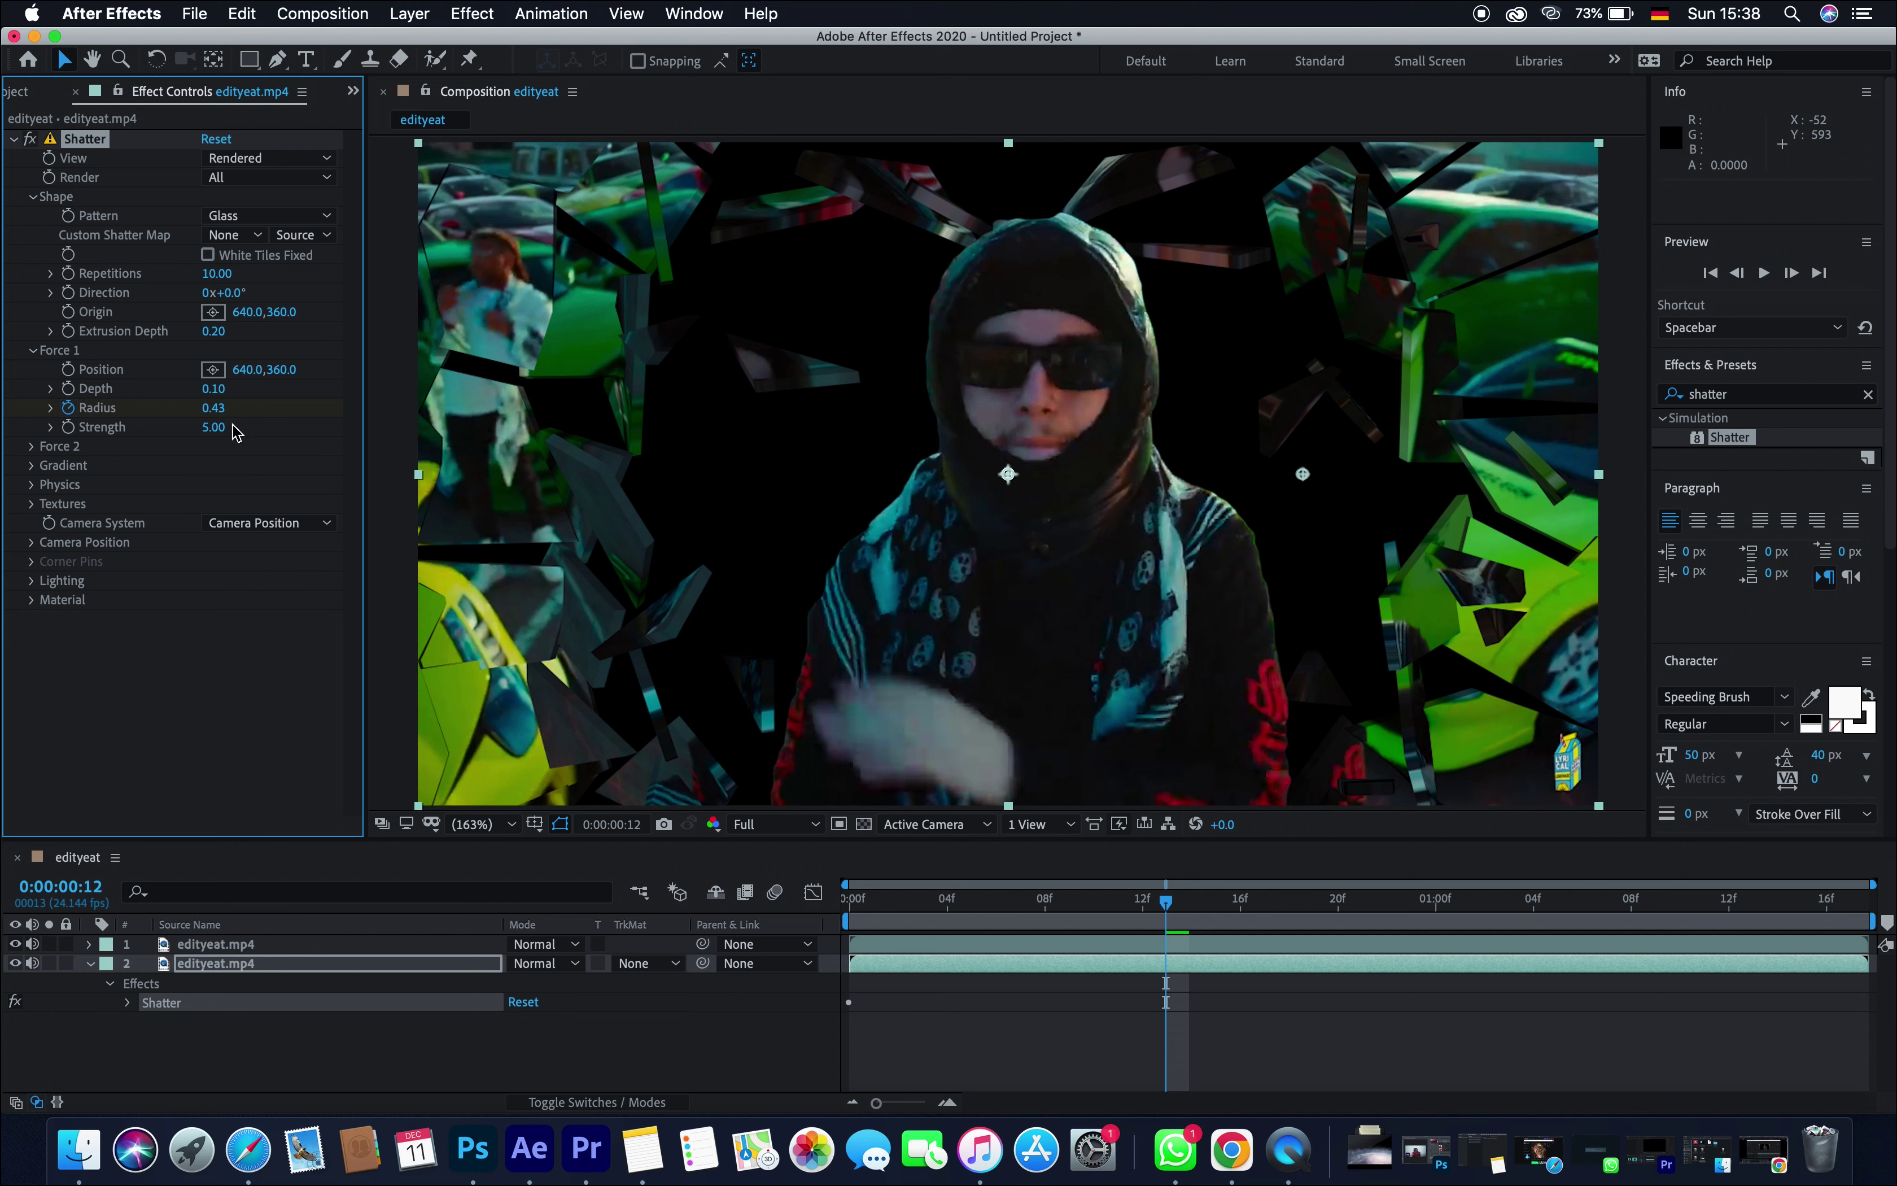
# - Reveal the Radius keyframes on the lower edityeat.mp4 layer and apply Easy Ease to both
pyautogui.click(1121, 975)
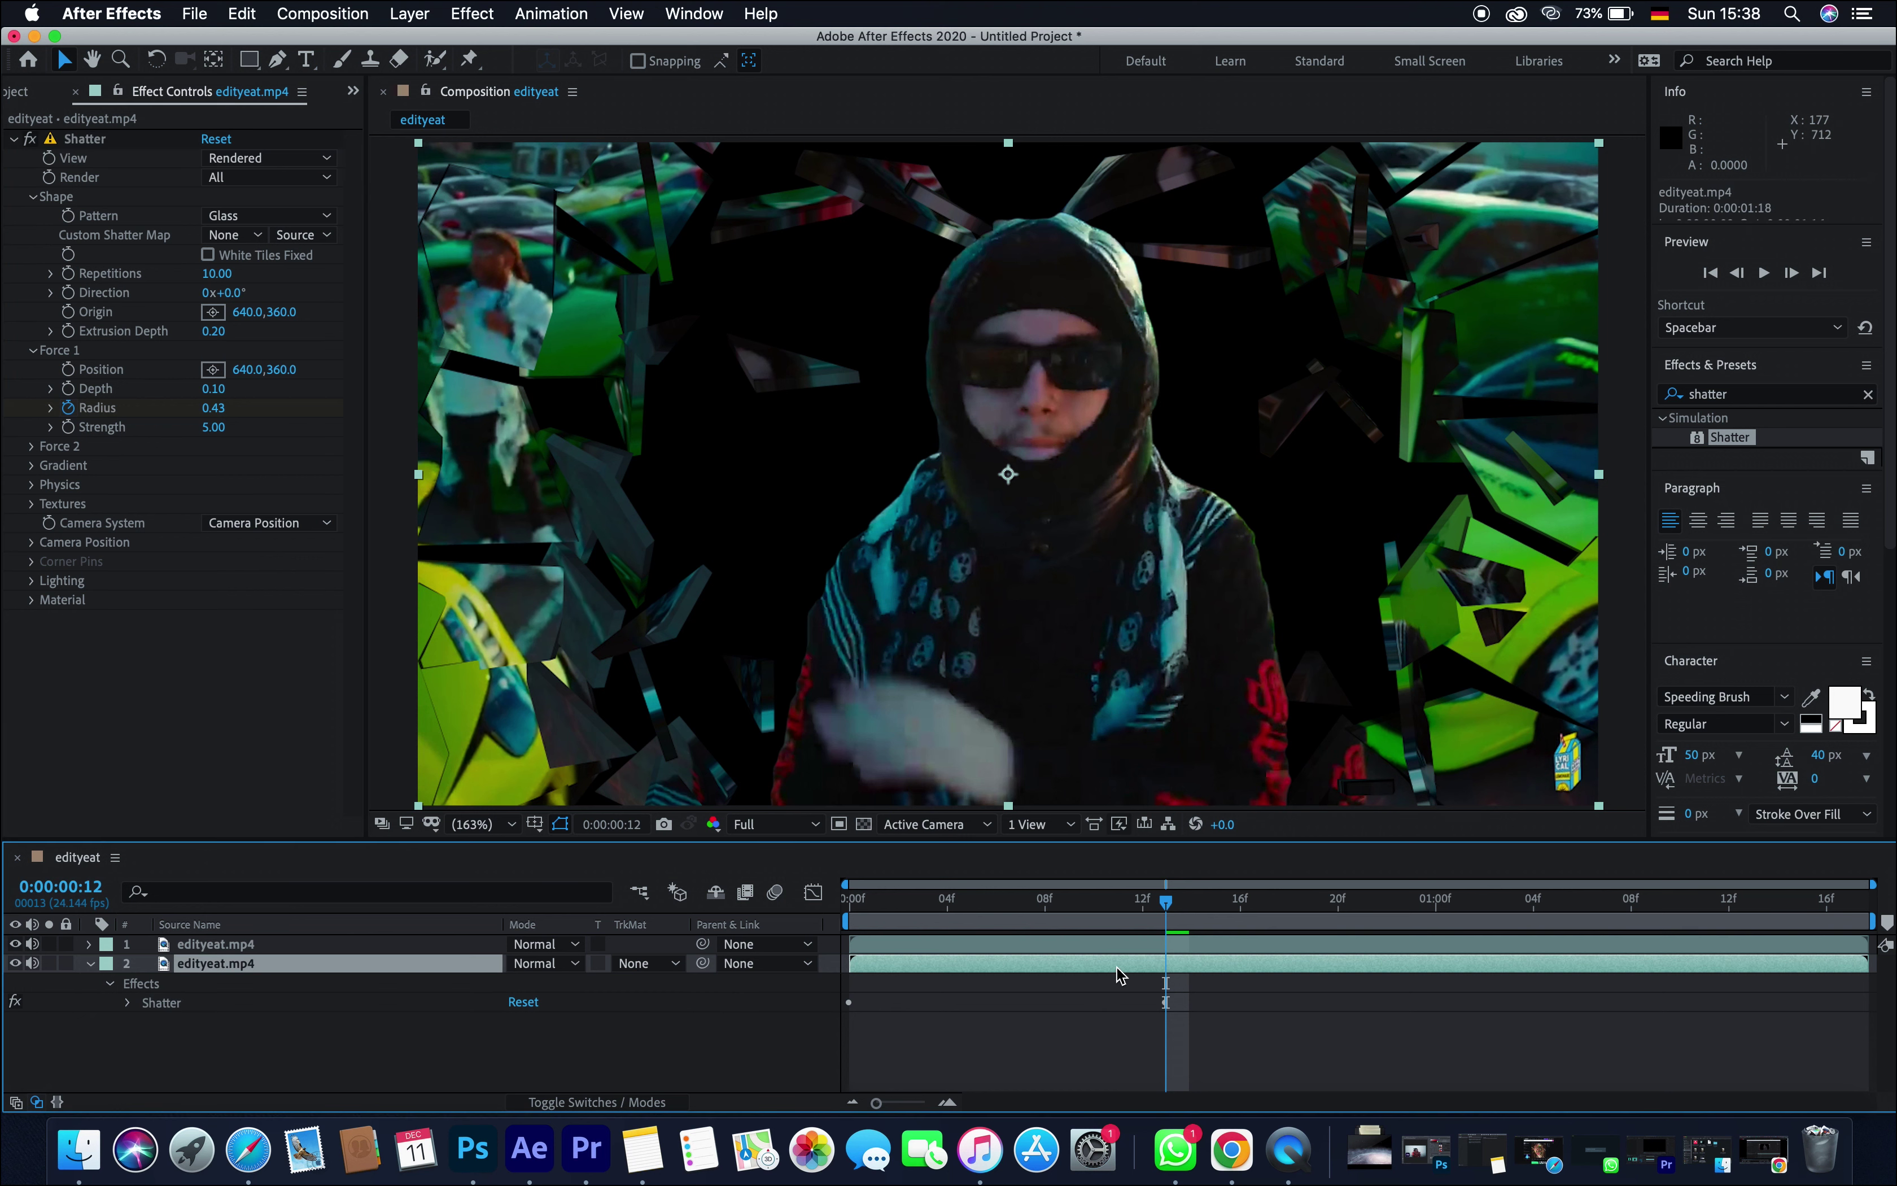
pyautogui.press('u')
pyautogui.moveTo(1212, 992); pyautogui.dragTo(823, 1042)
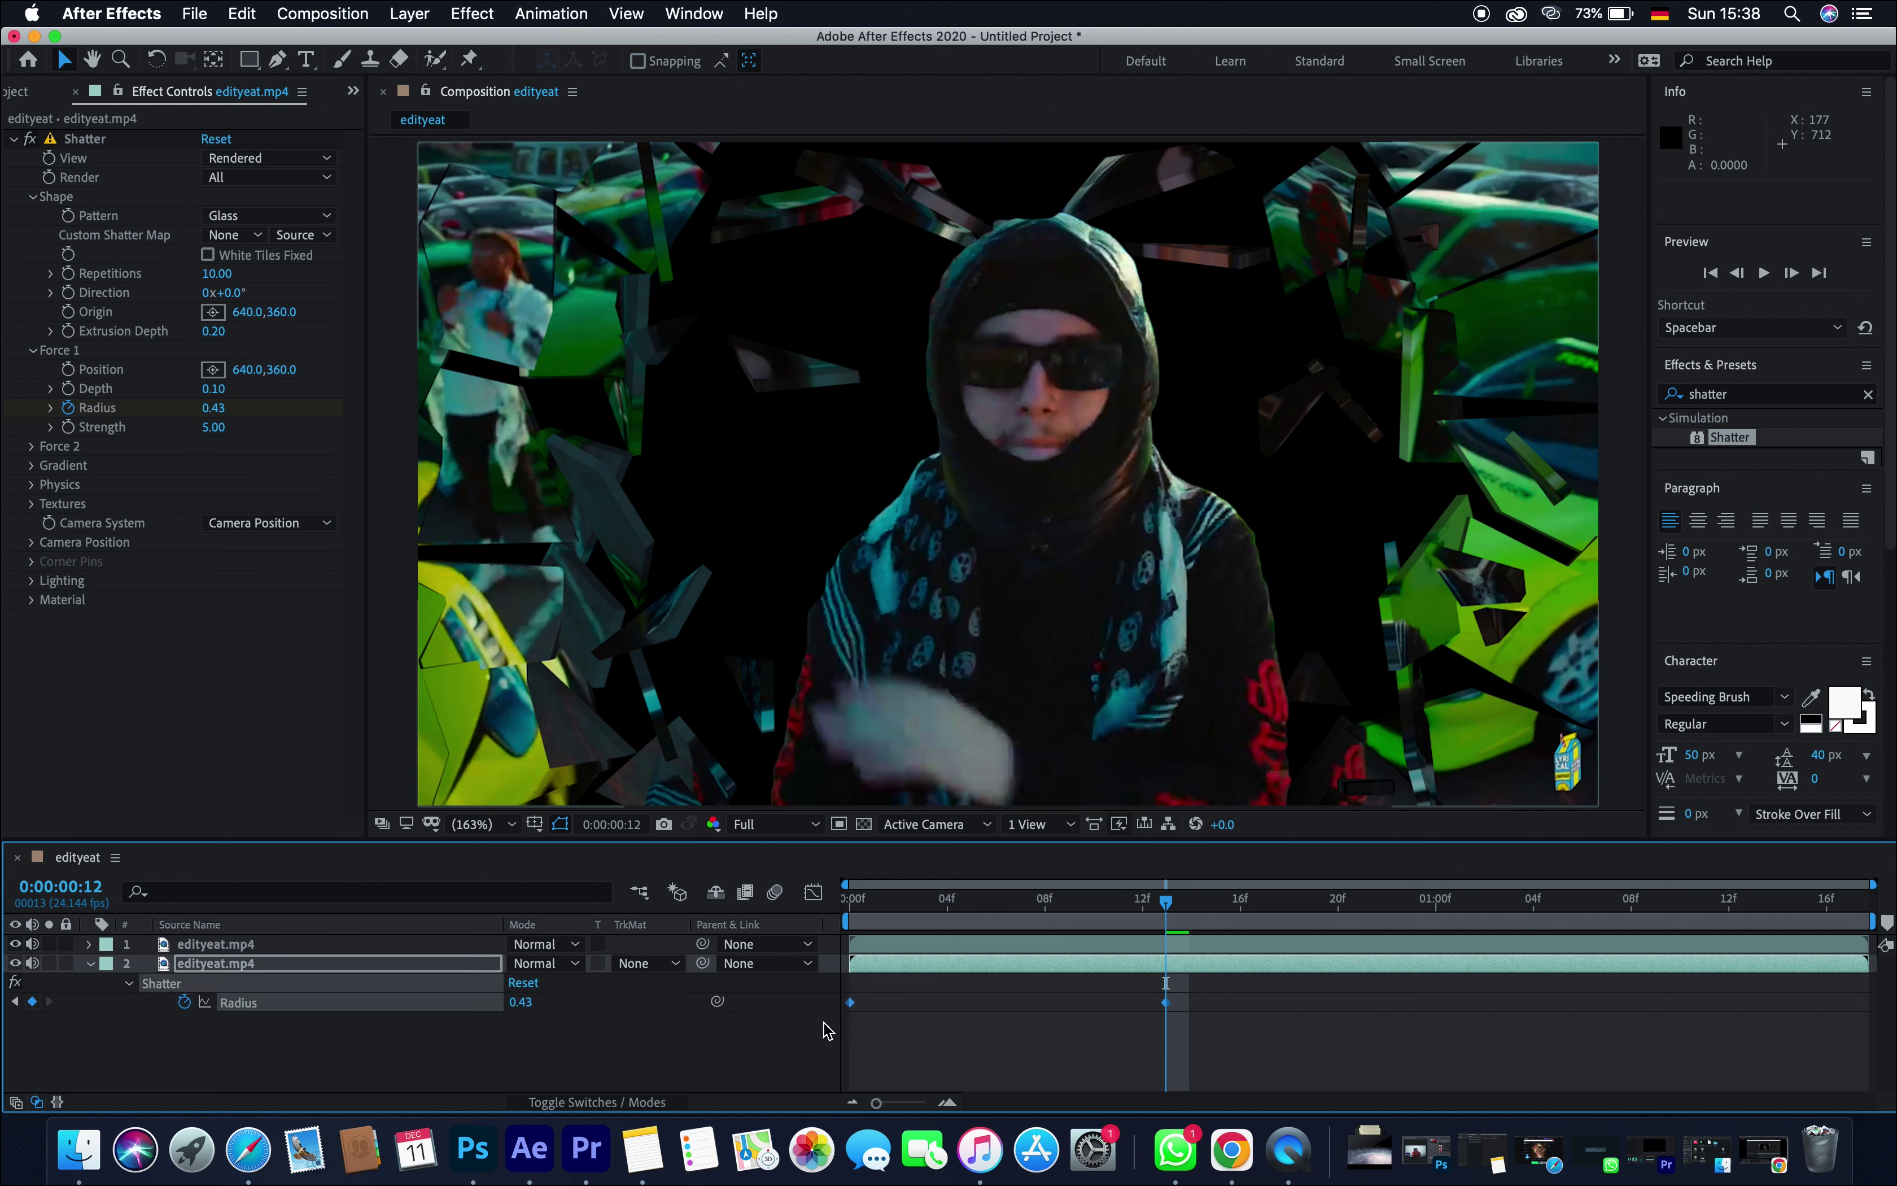
pyautogui.rightClick(1167, 1003)
pyautogui.moveTo(1233, 1098)
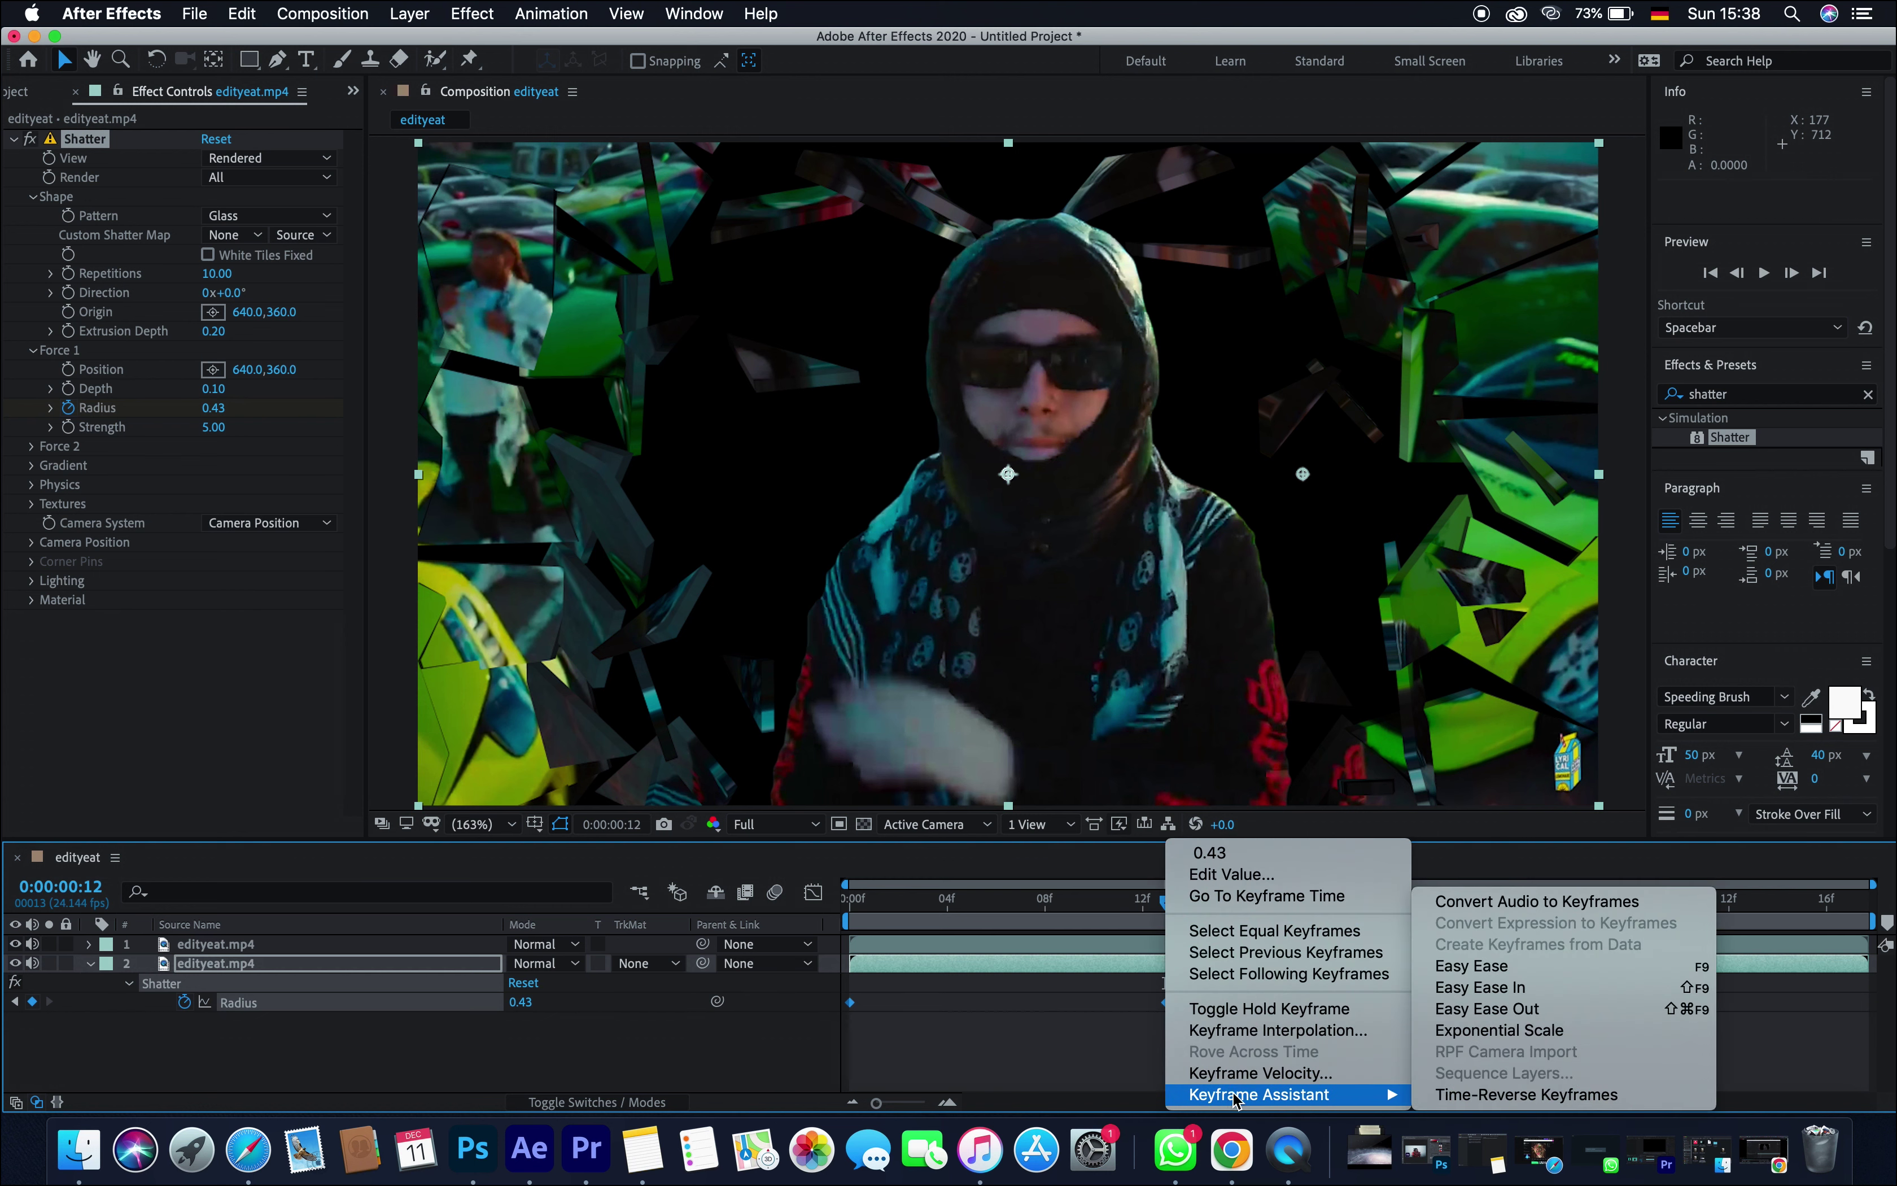
pyautogui.click(1480, 966)
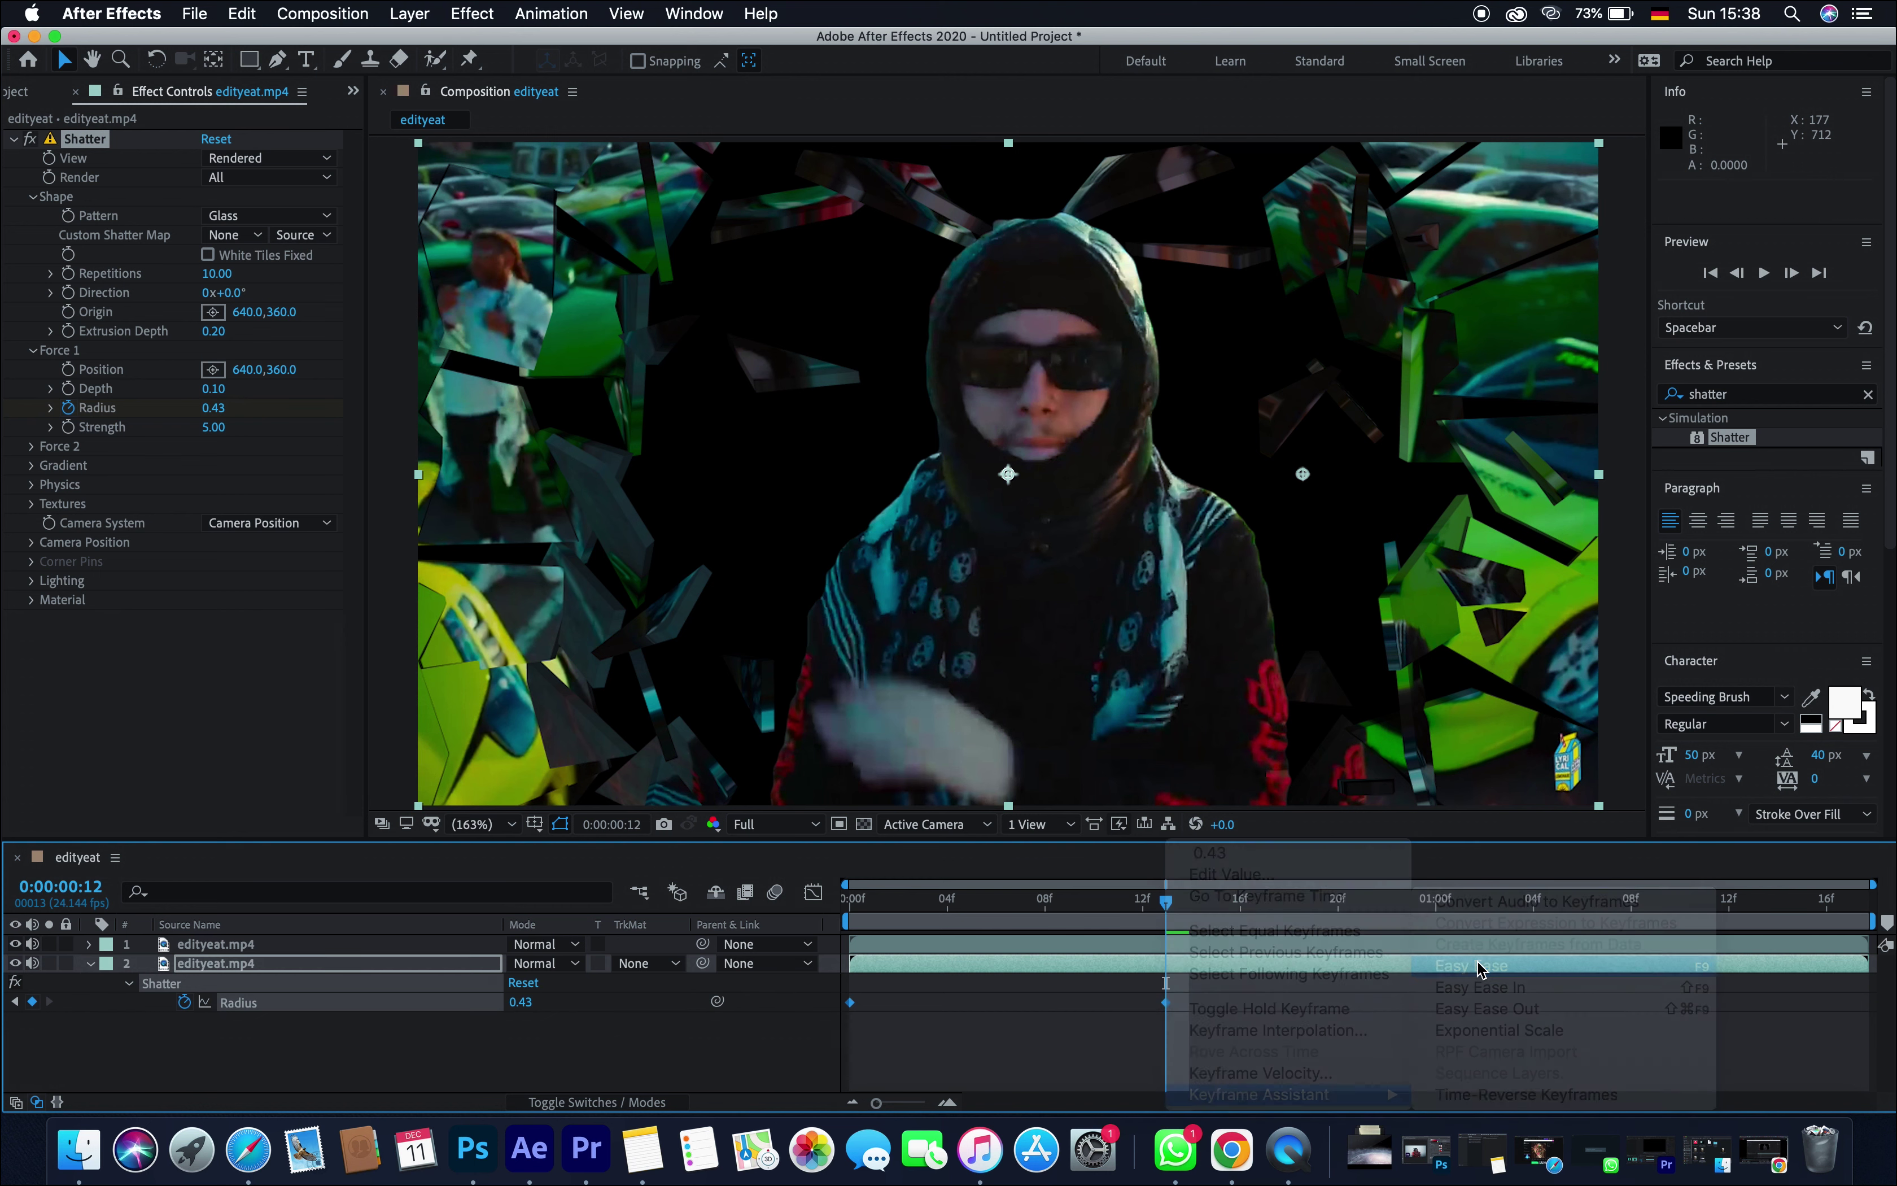
pyautogui.moveTo(1168, 910)
pyautogui.mouseDown()
pyautogui.moveTo(922, 921)
pyautogui.moveTo(1161, 929)
pyautogui.moveTo(996, 937)
pyautogui.moveTo(1142, 935)
pyautogui.mouseUp()
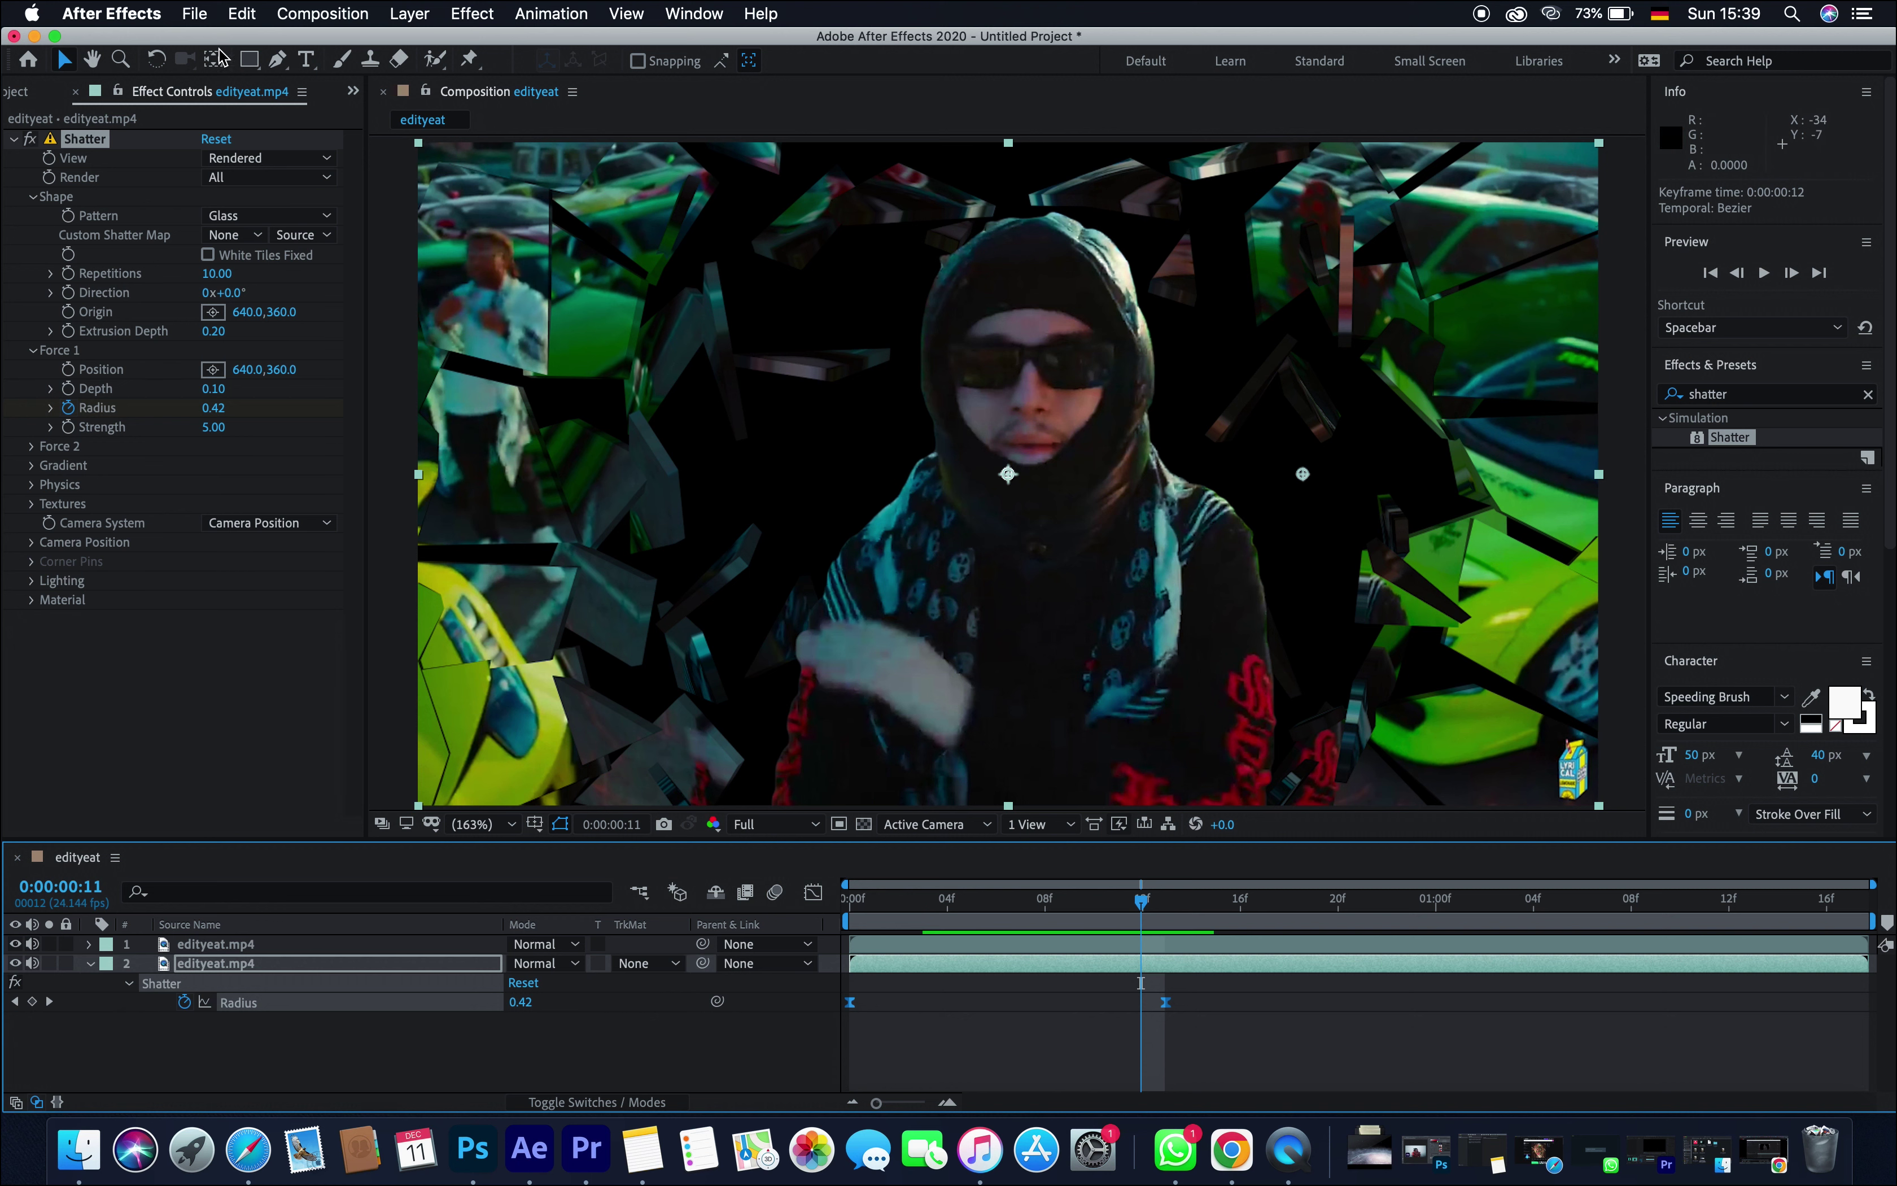
# - Import universedit.mp4 from the Desktop as footage into the project
pyautogui.click(24, 92)
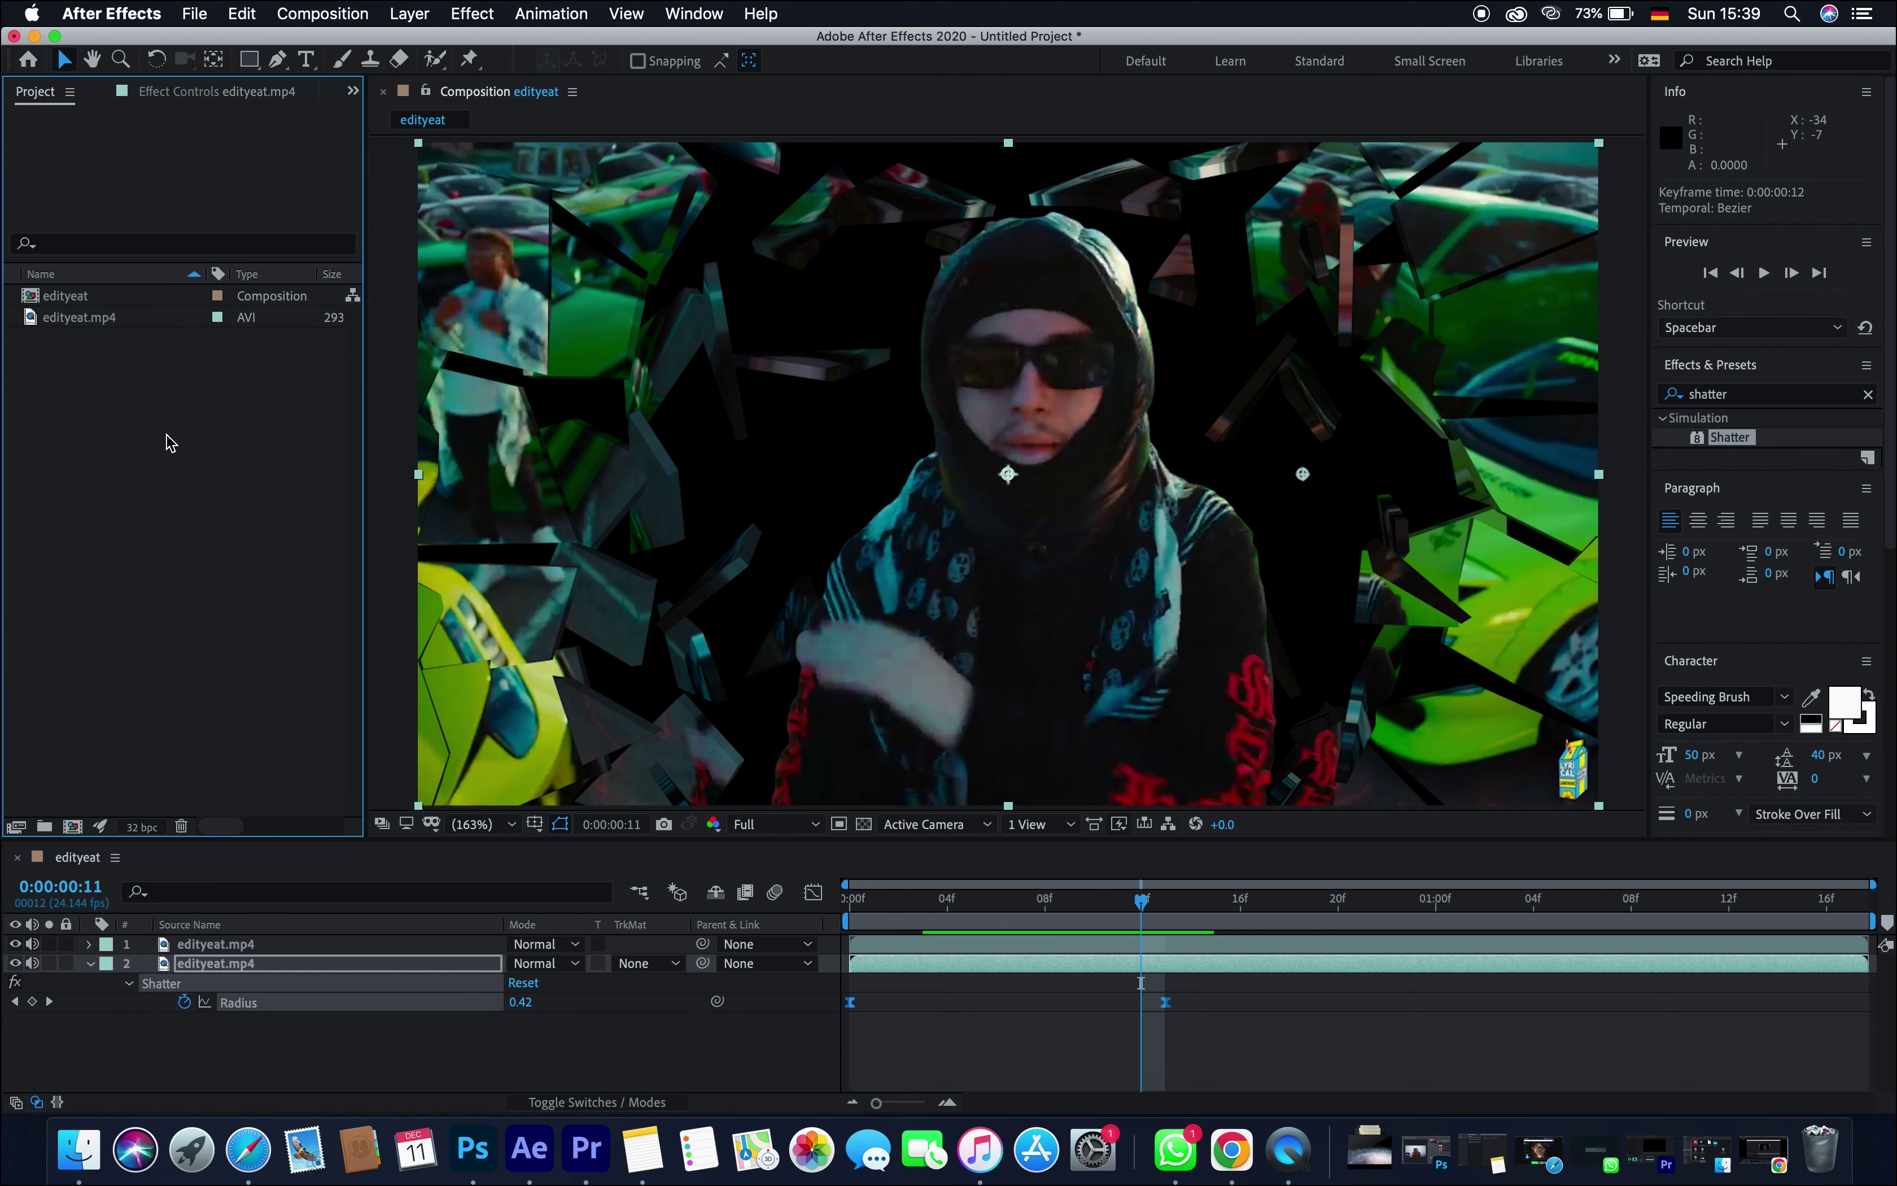
pyautogui.doubleClick(168, 443)
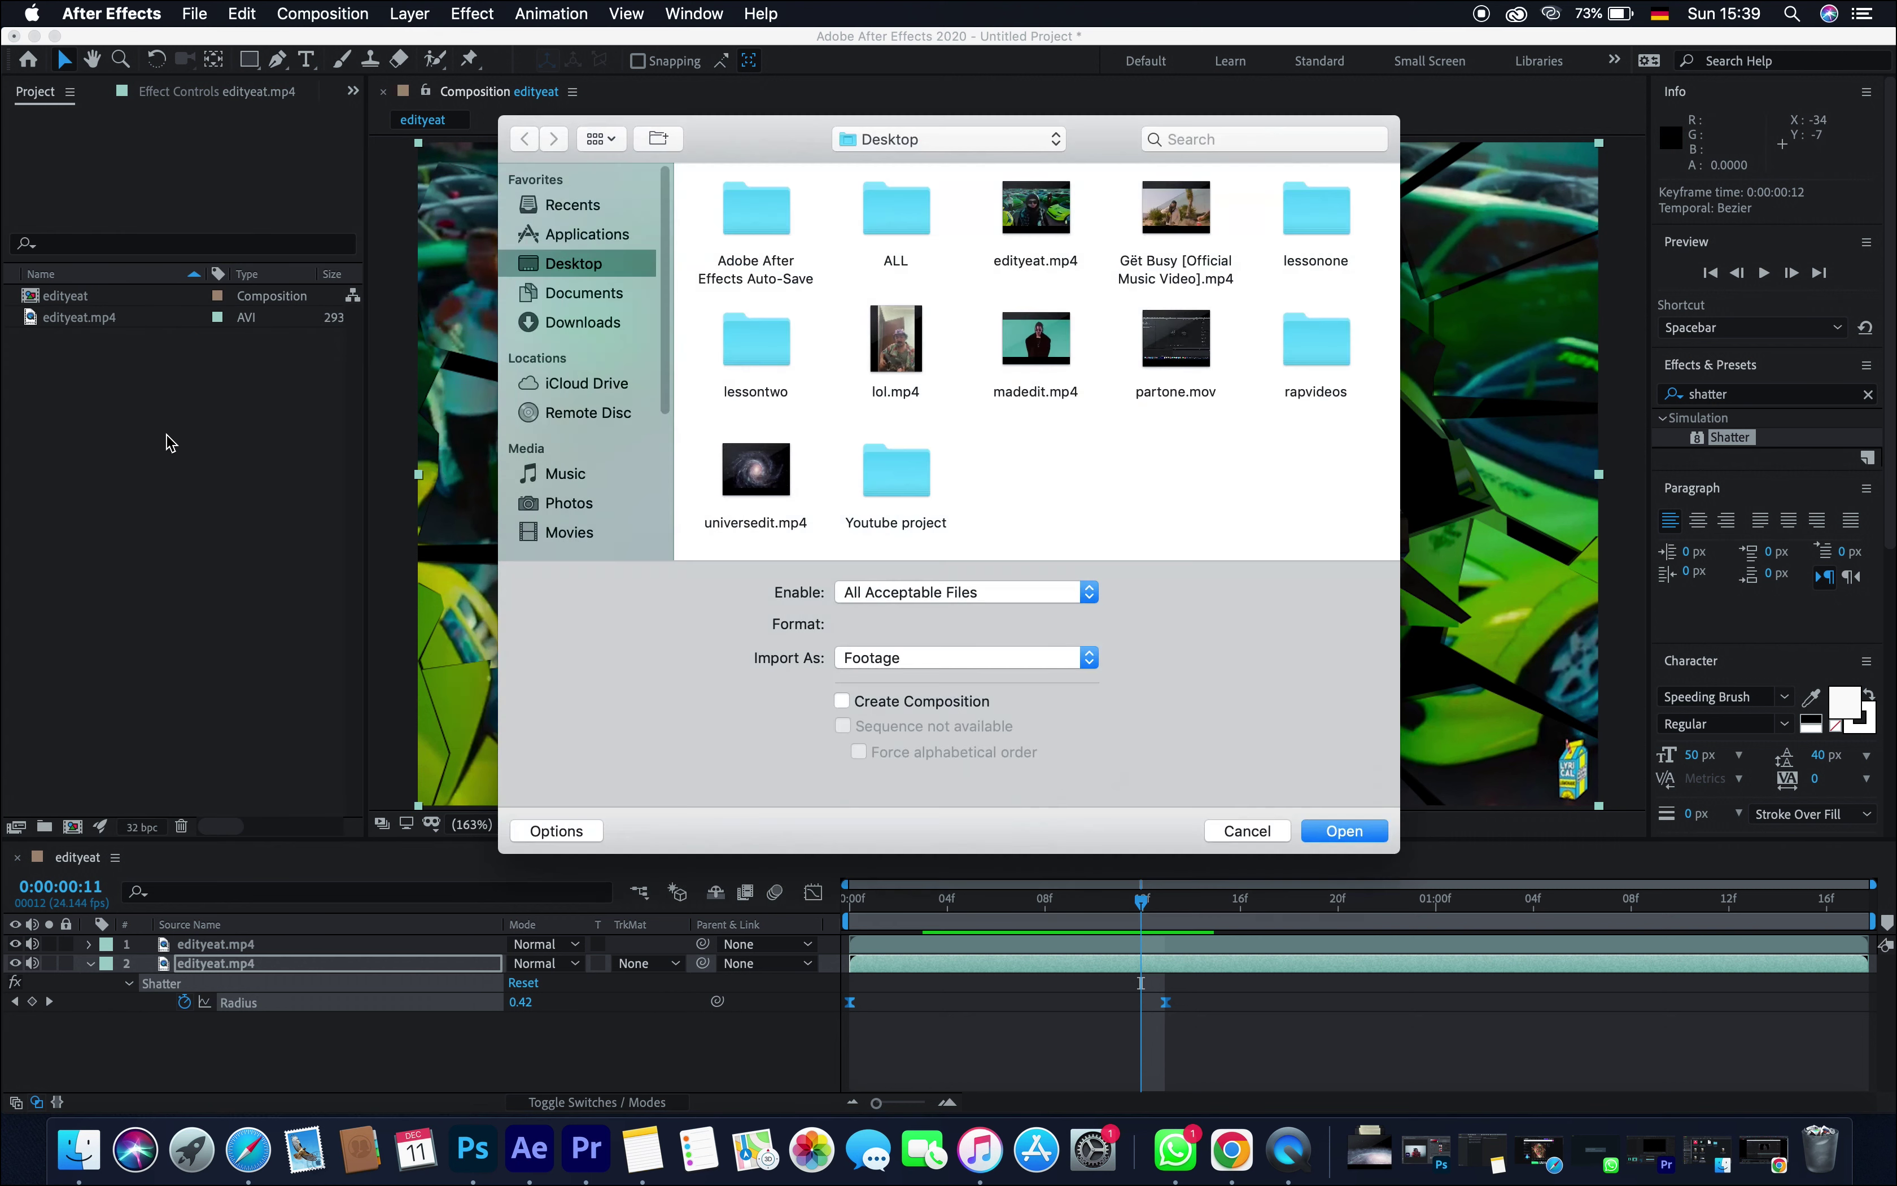
pyautogui.click(784, 486)
pyautogui.click(1344, 831)
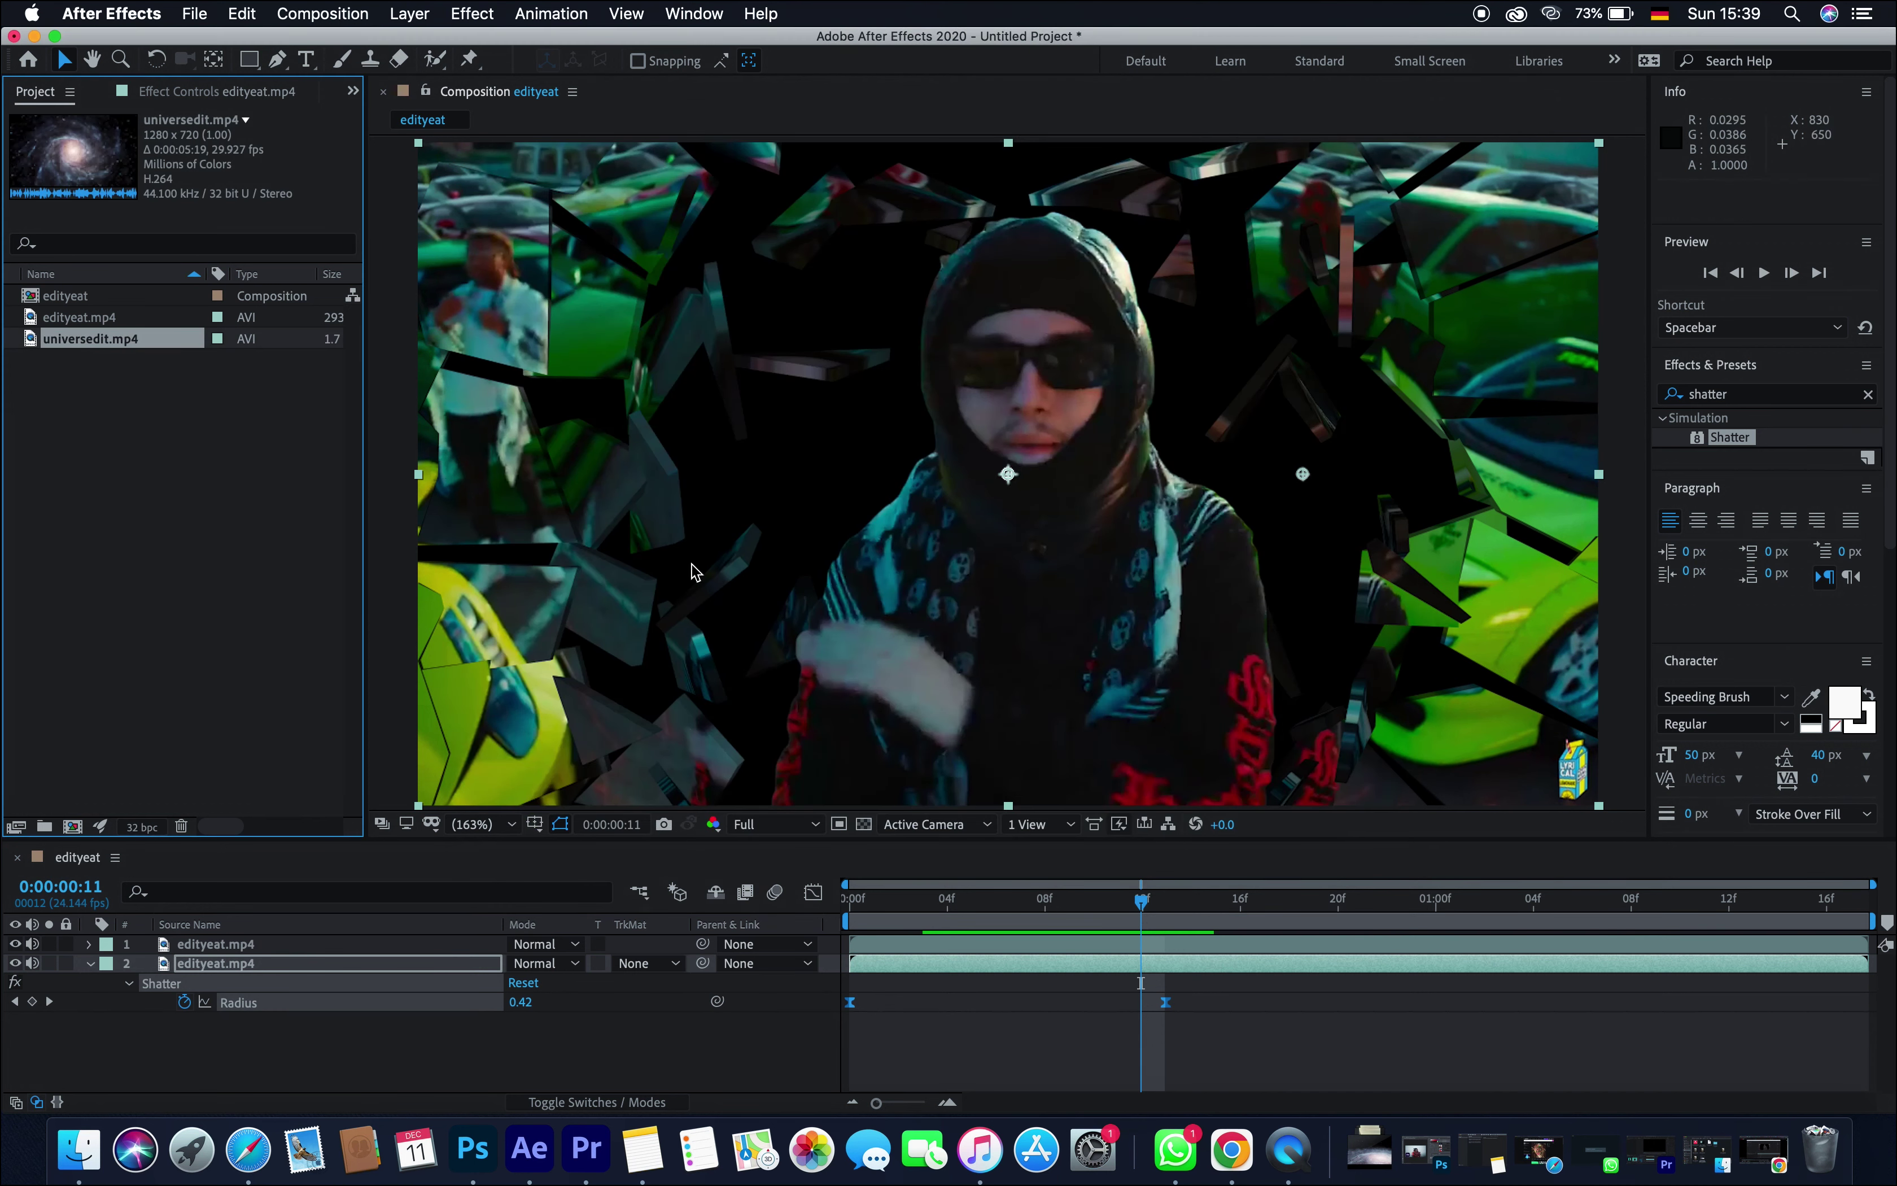
# - Place universedit.mp4 beneath both edityeat.mp4 layers in the timeline and scale it to 112%
pyautogui.moveTo(91, 350); pyautogui.dragTo(202, 1035)
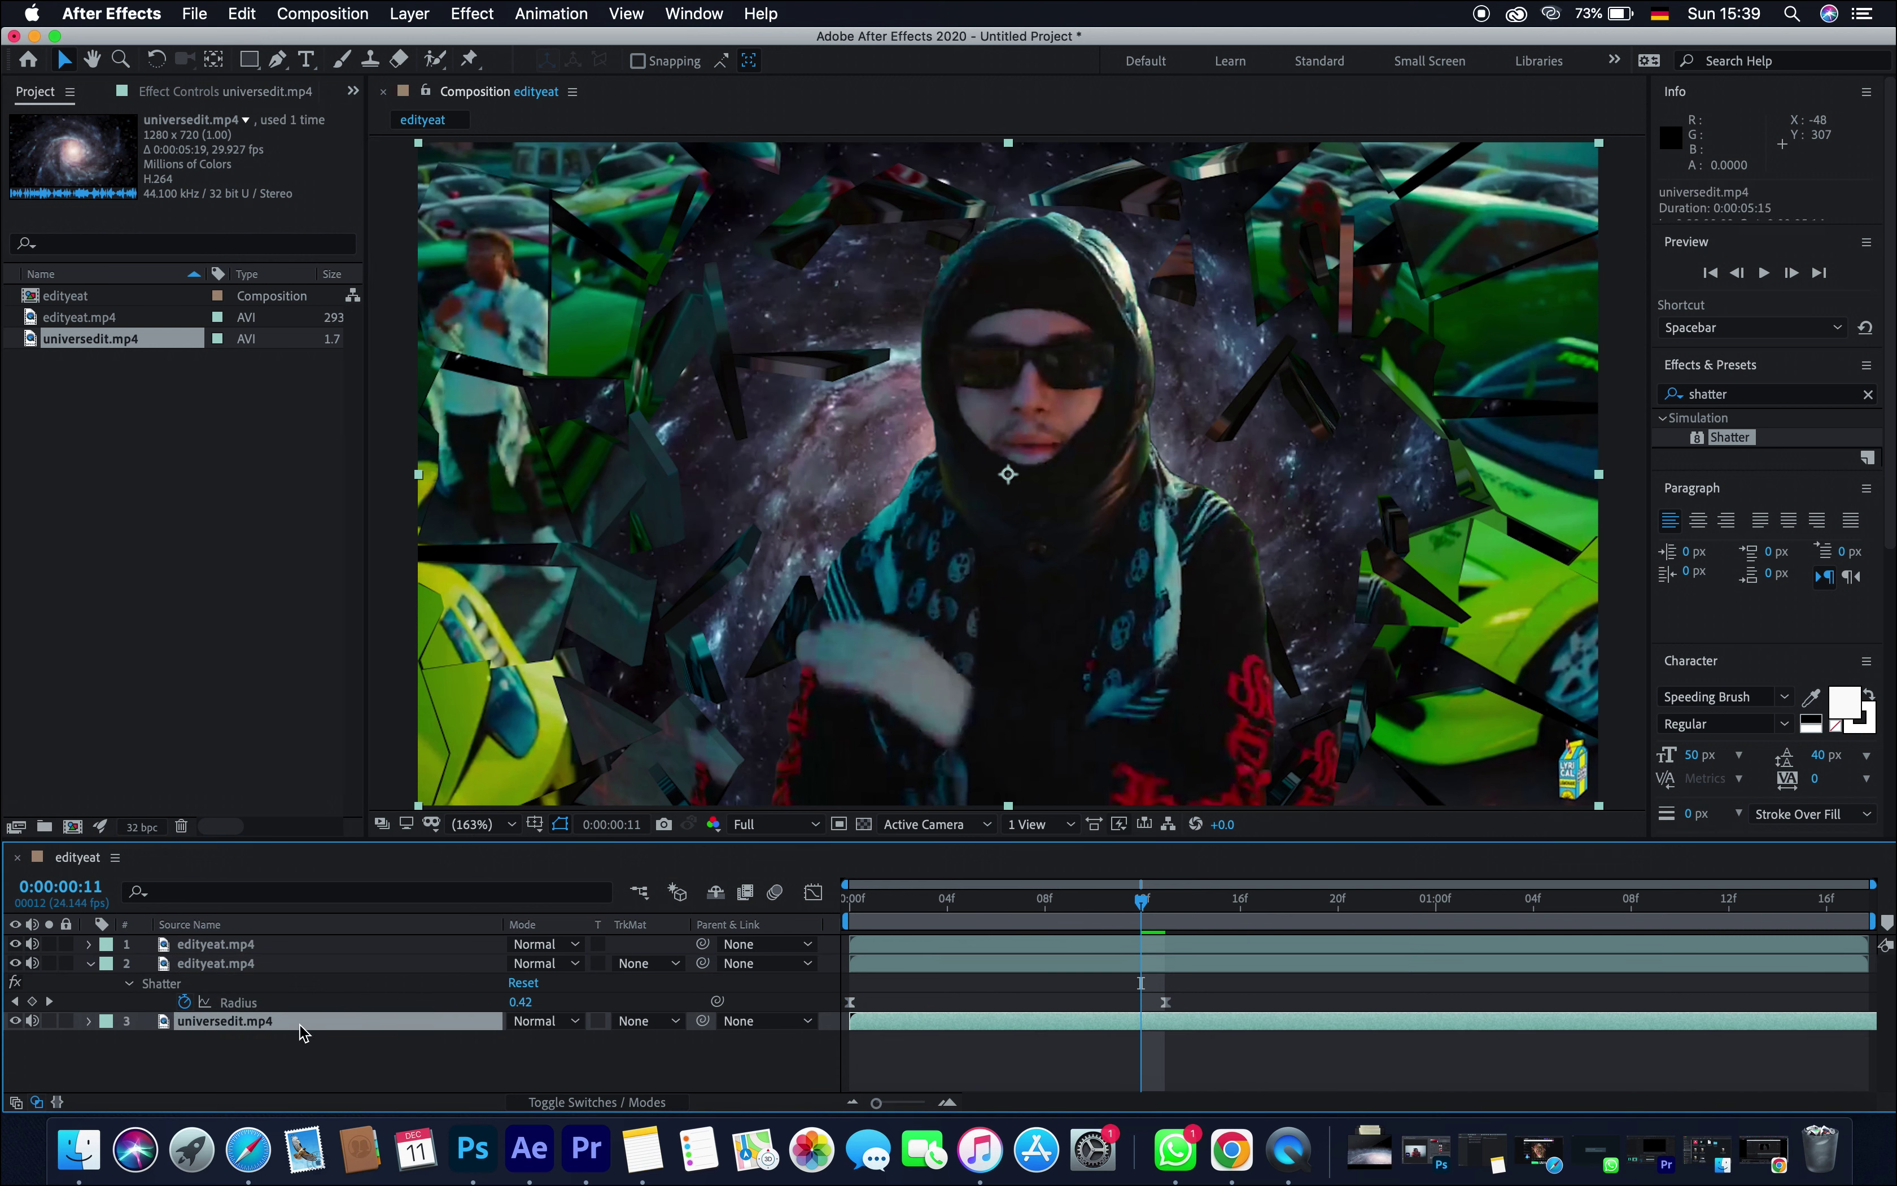
pyautogui.press('s')
pyautogui.moveTo(545, 1043)
pyautogui.mouseDown()
pyautogui.moveTo(501, 1052)
pyautogui.moveTo(568, 1055)
pyautogui.mouseUp()
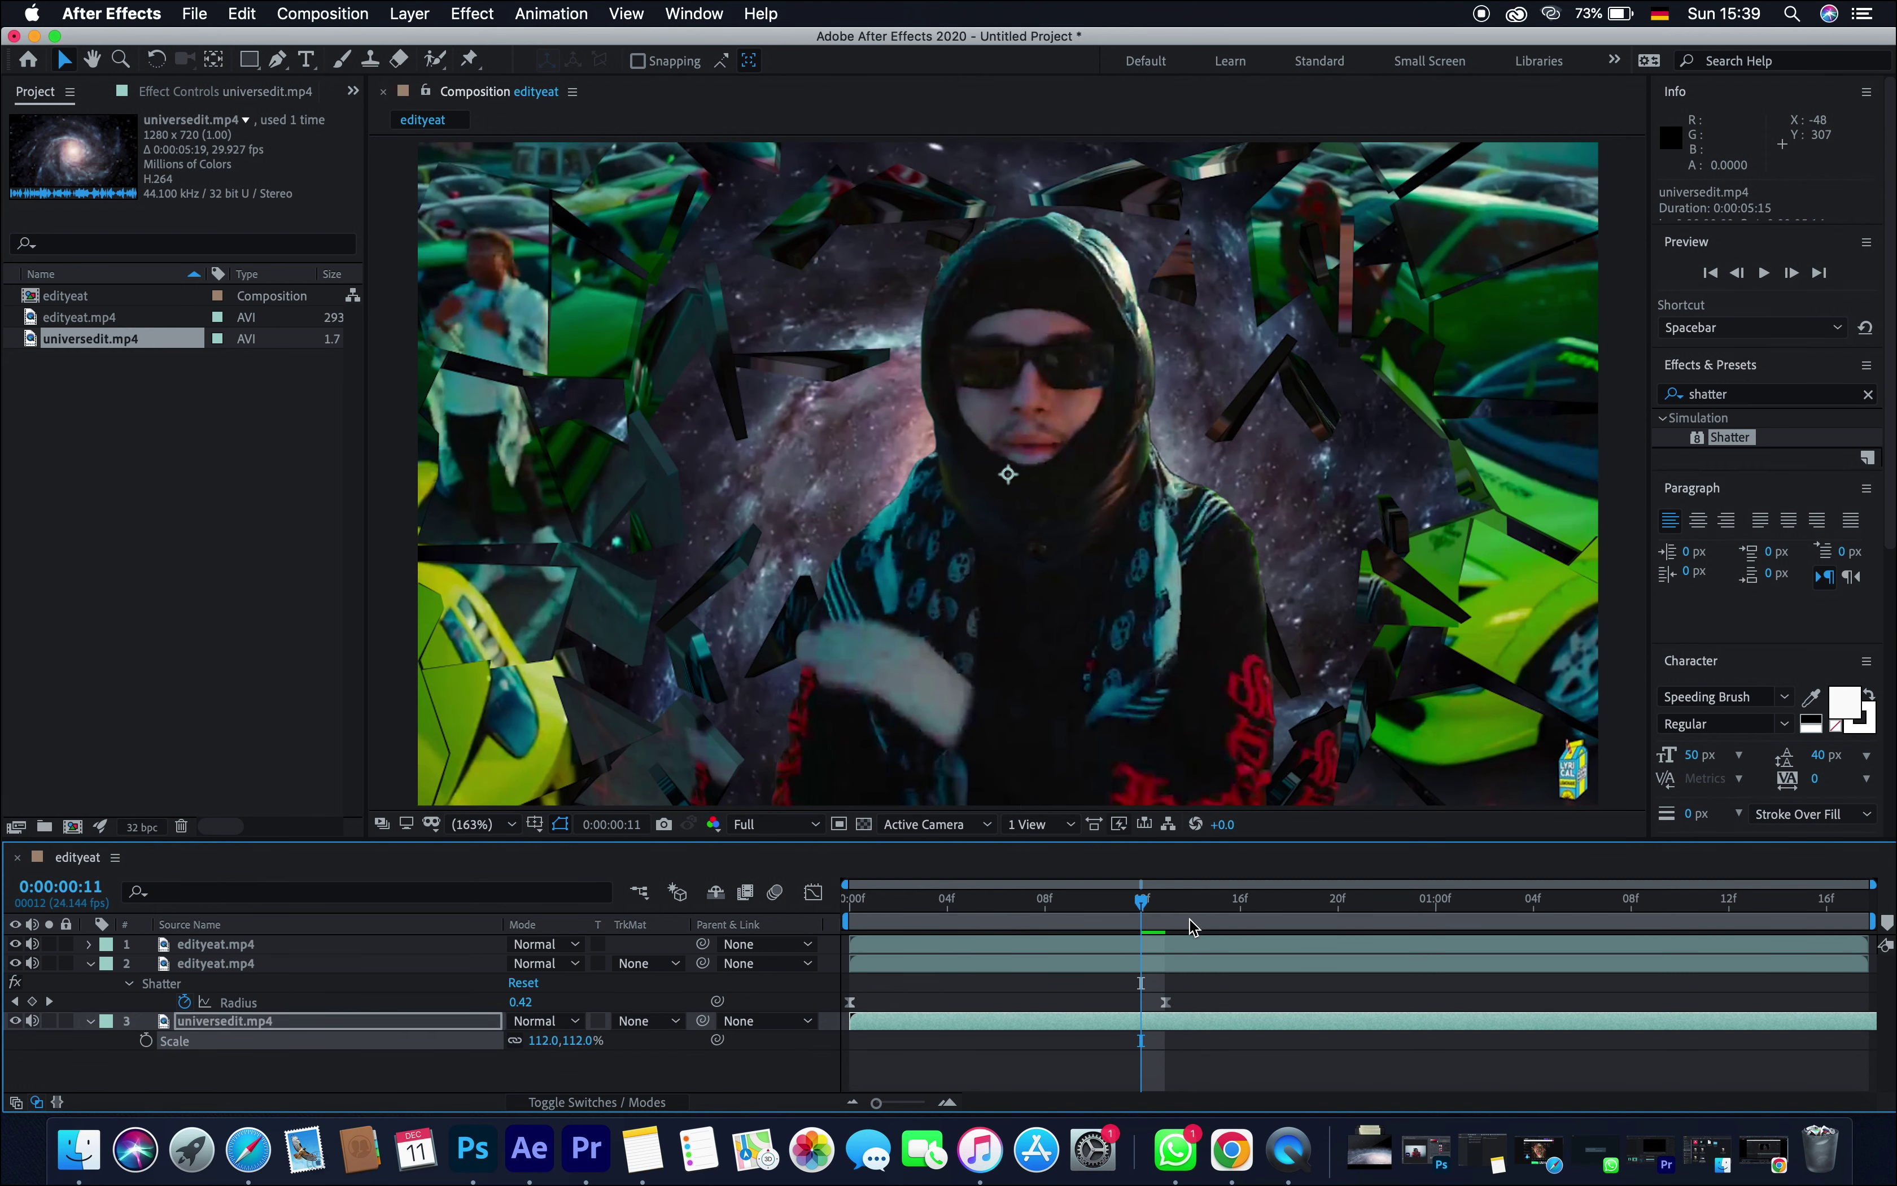
# - Try Shatter extrusion depths of 0.46 and 0.05 on the lower edityeat.mp4 layer, checking the shards at different frames
pyautogui.moveTo(1149, 909); pyautogui.dragTo(1013, 912)
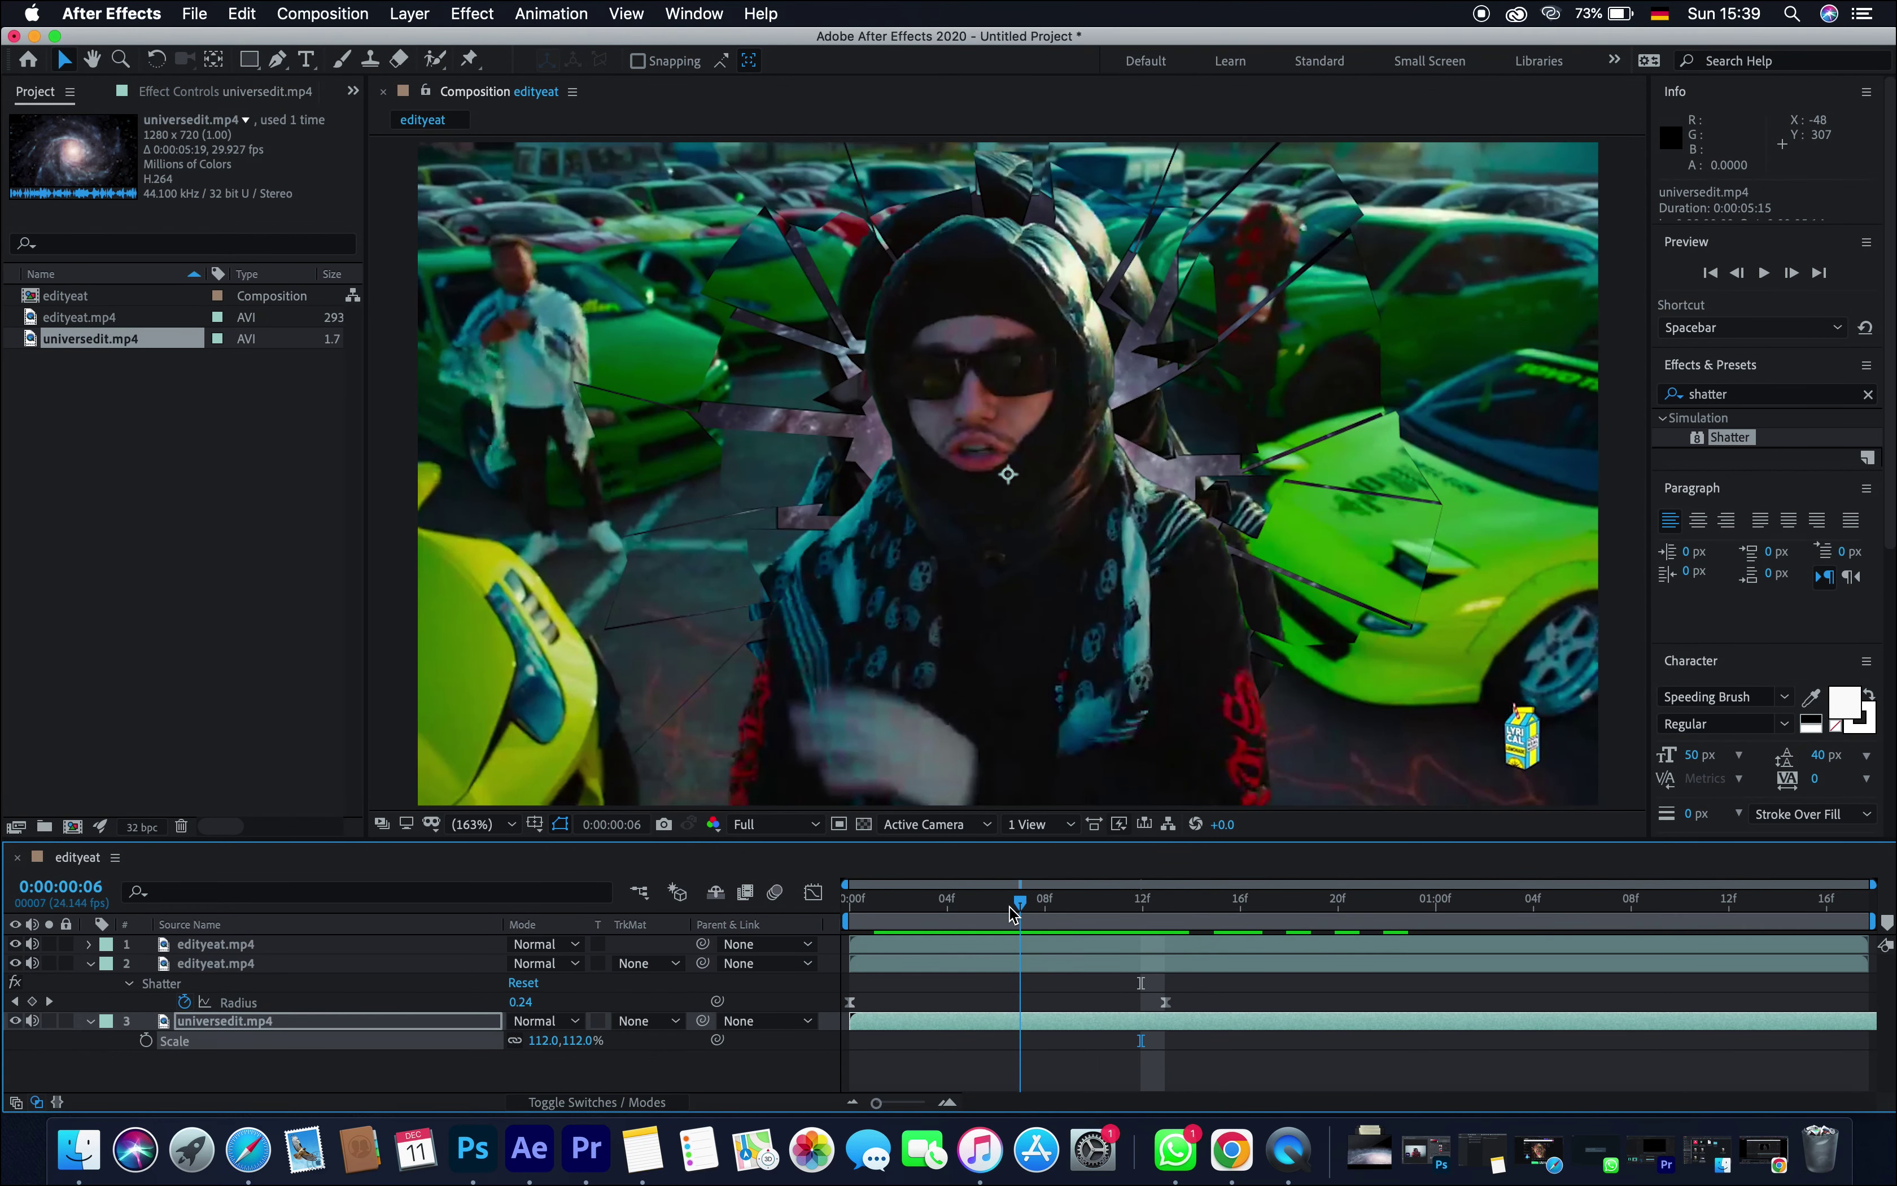
pyautogui.click(213, 964)
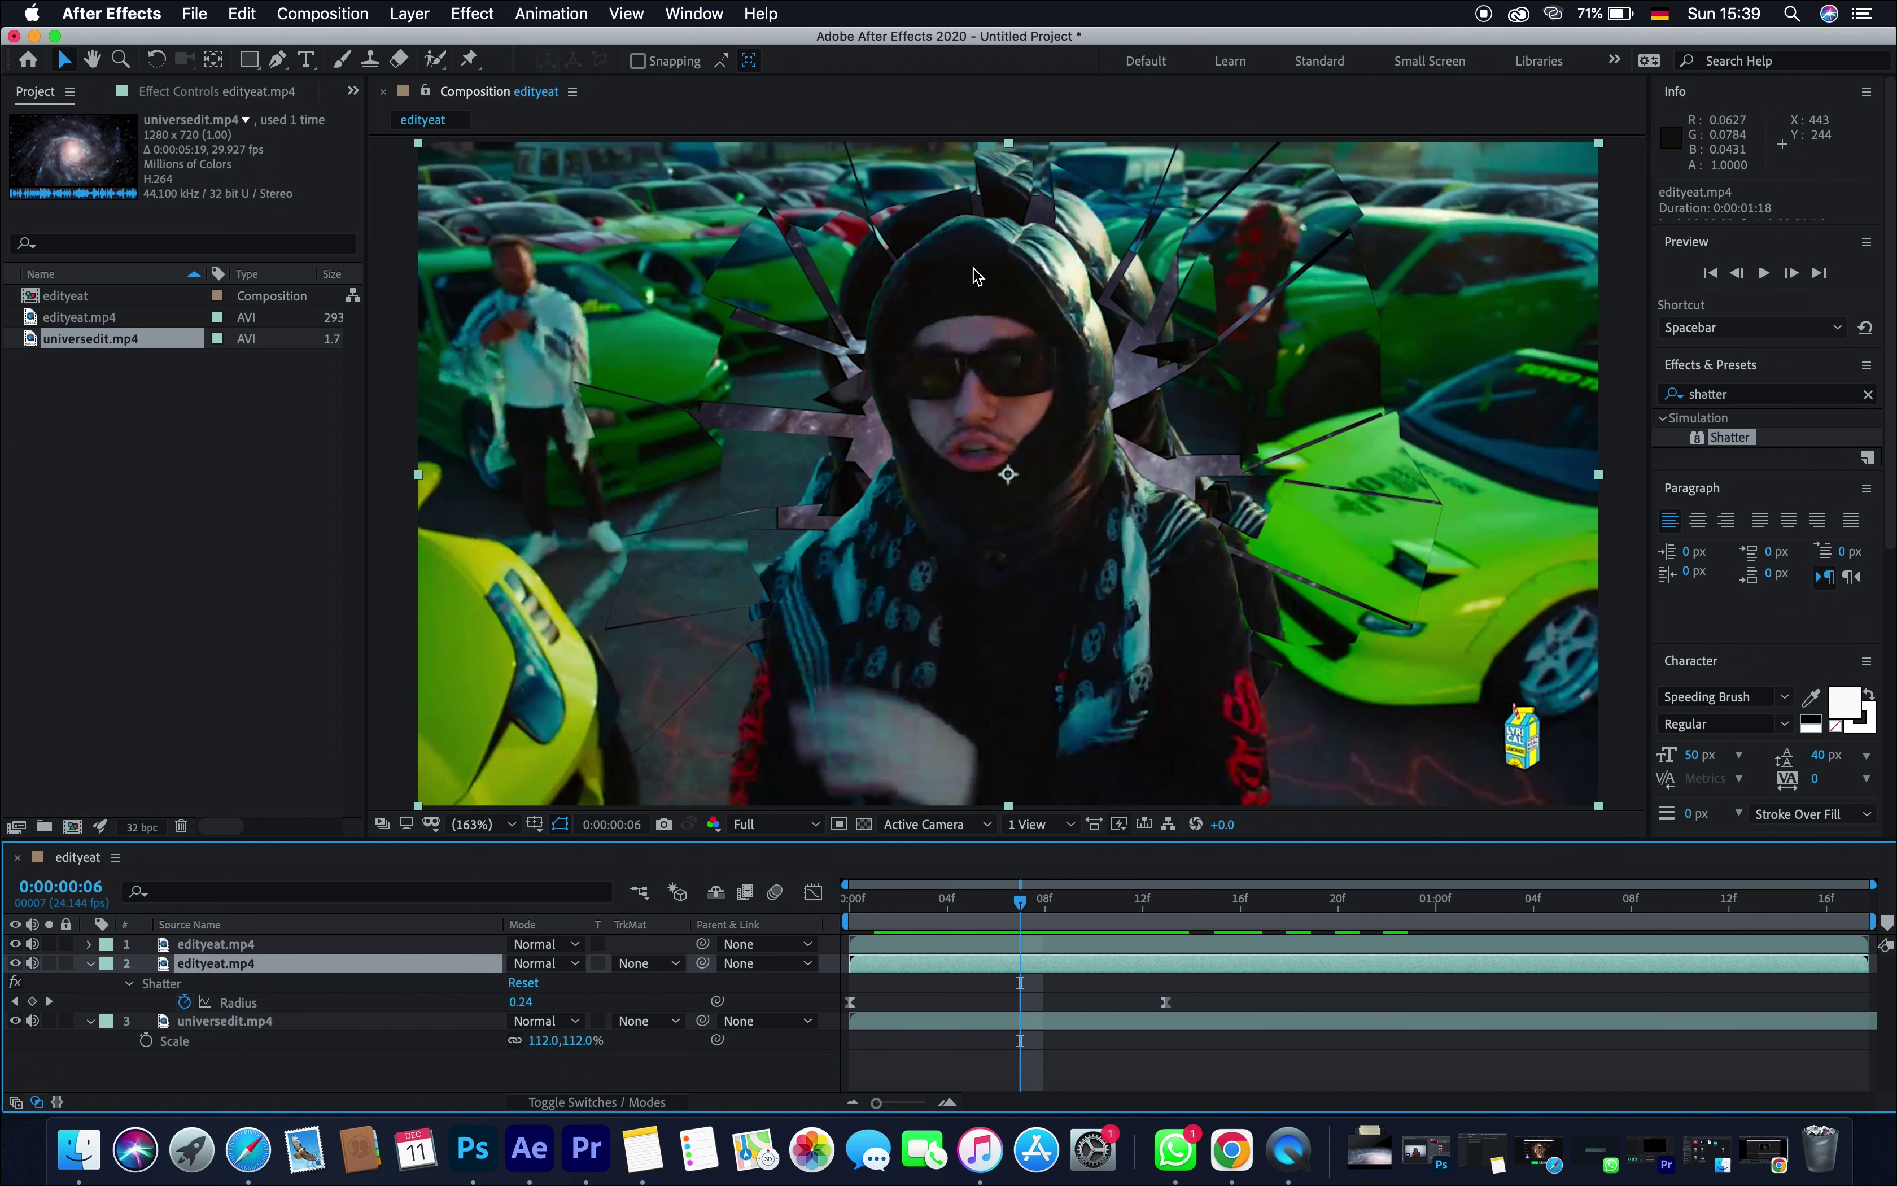
pyautogui.click(189, 91)
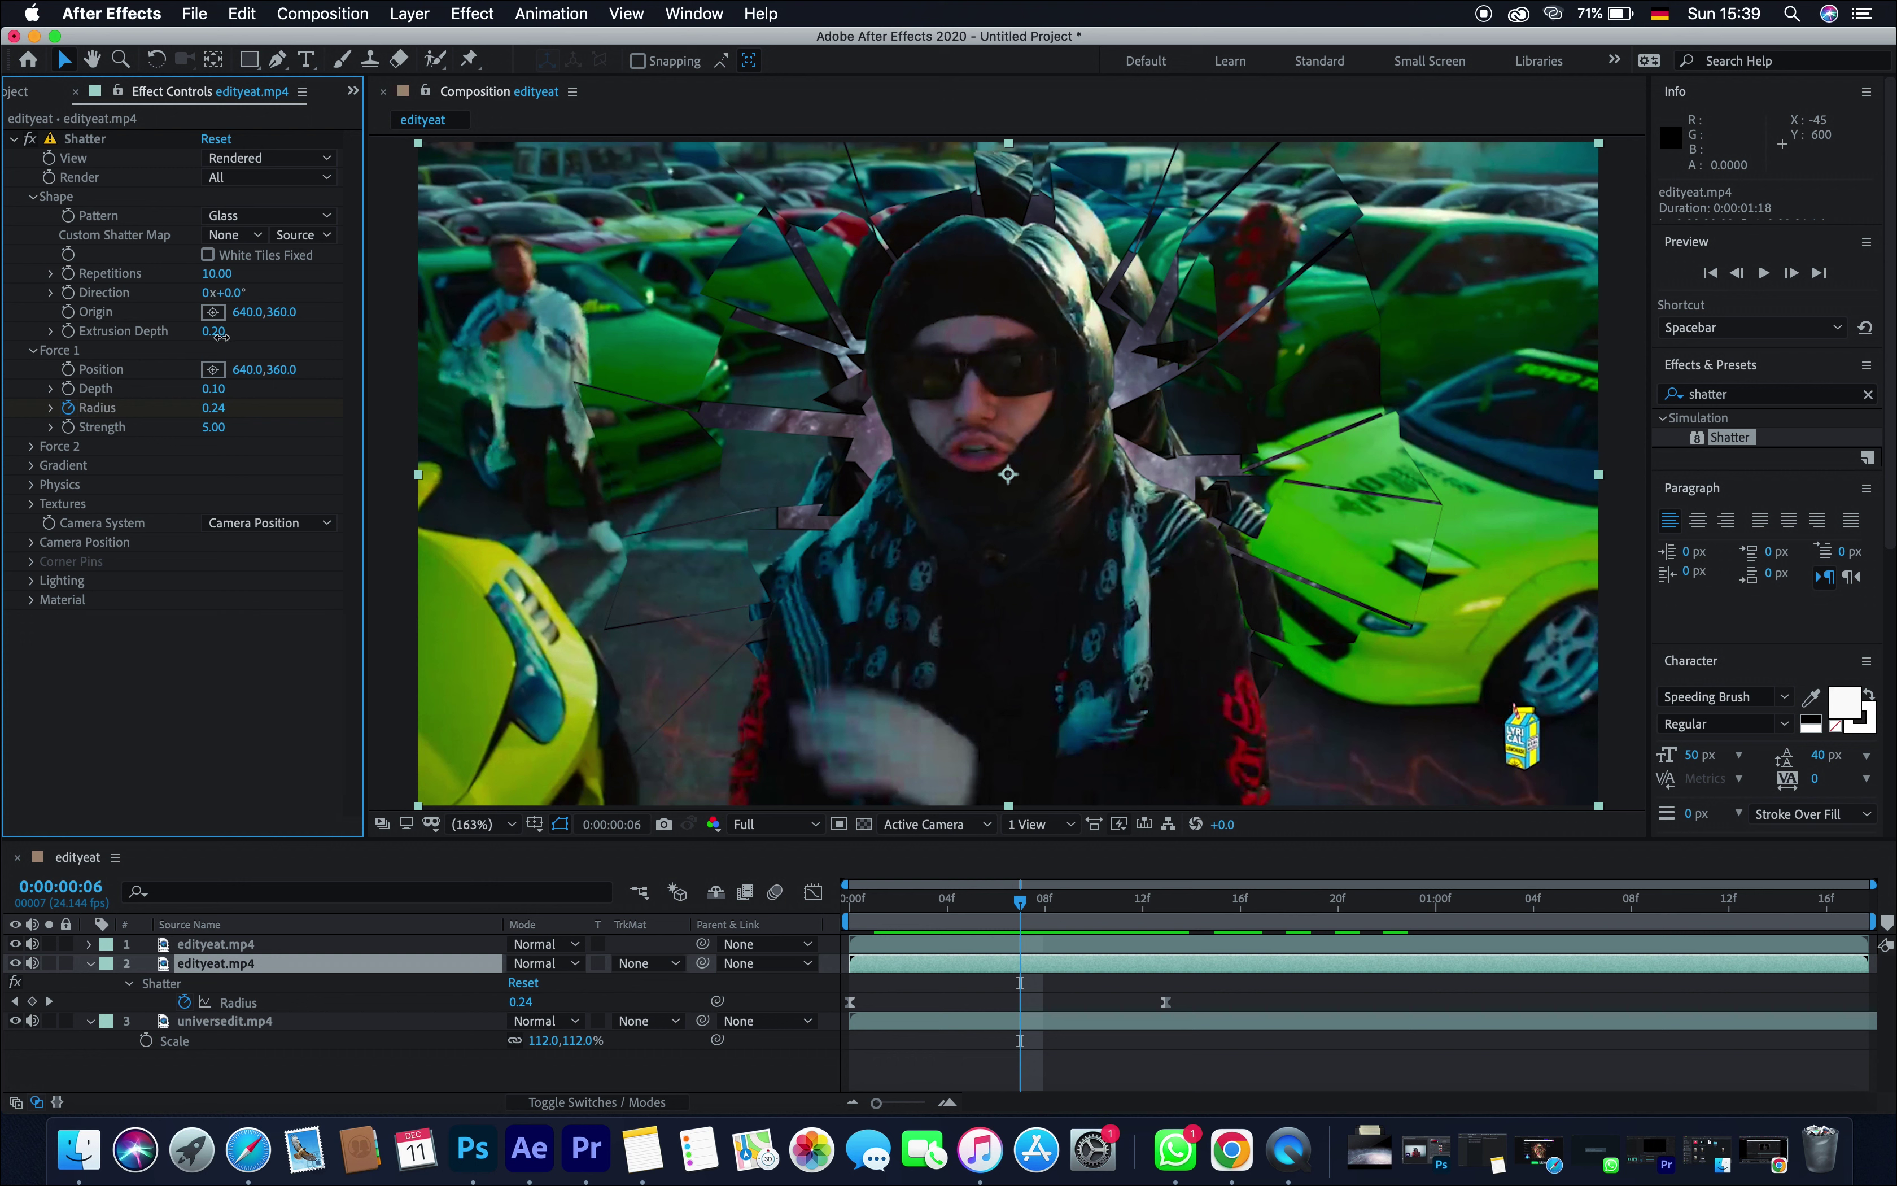
pyautogui.moveTo(219, 335); pyautogui.dragTo(402, 424)
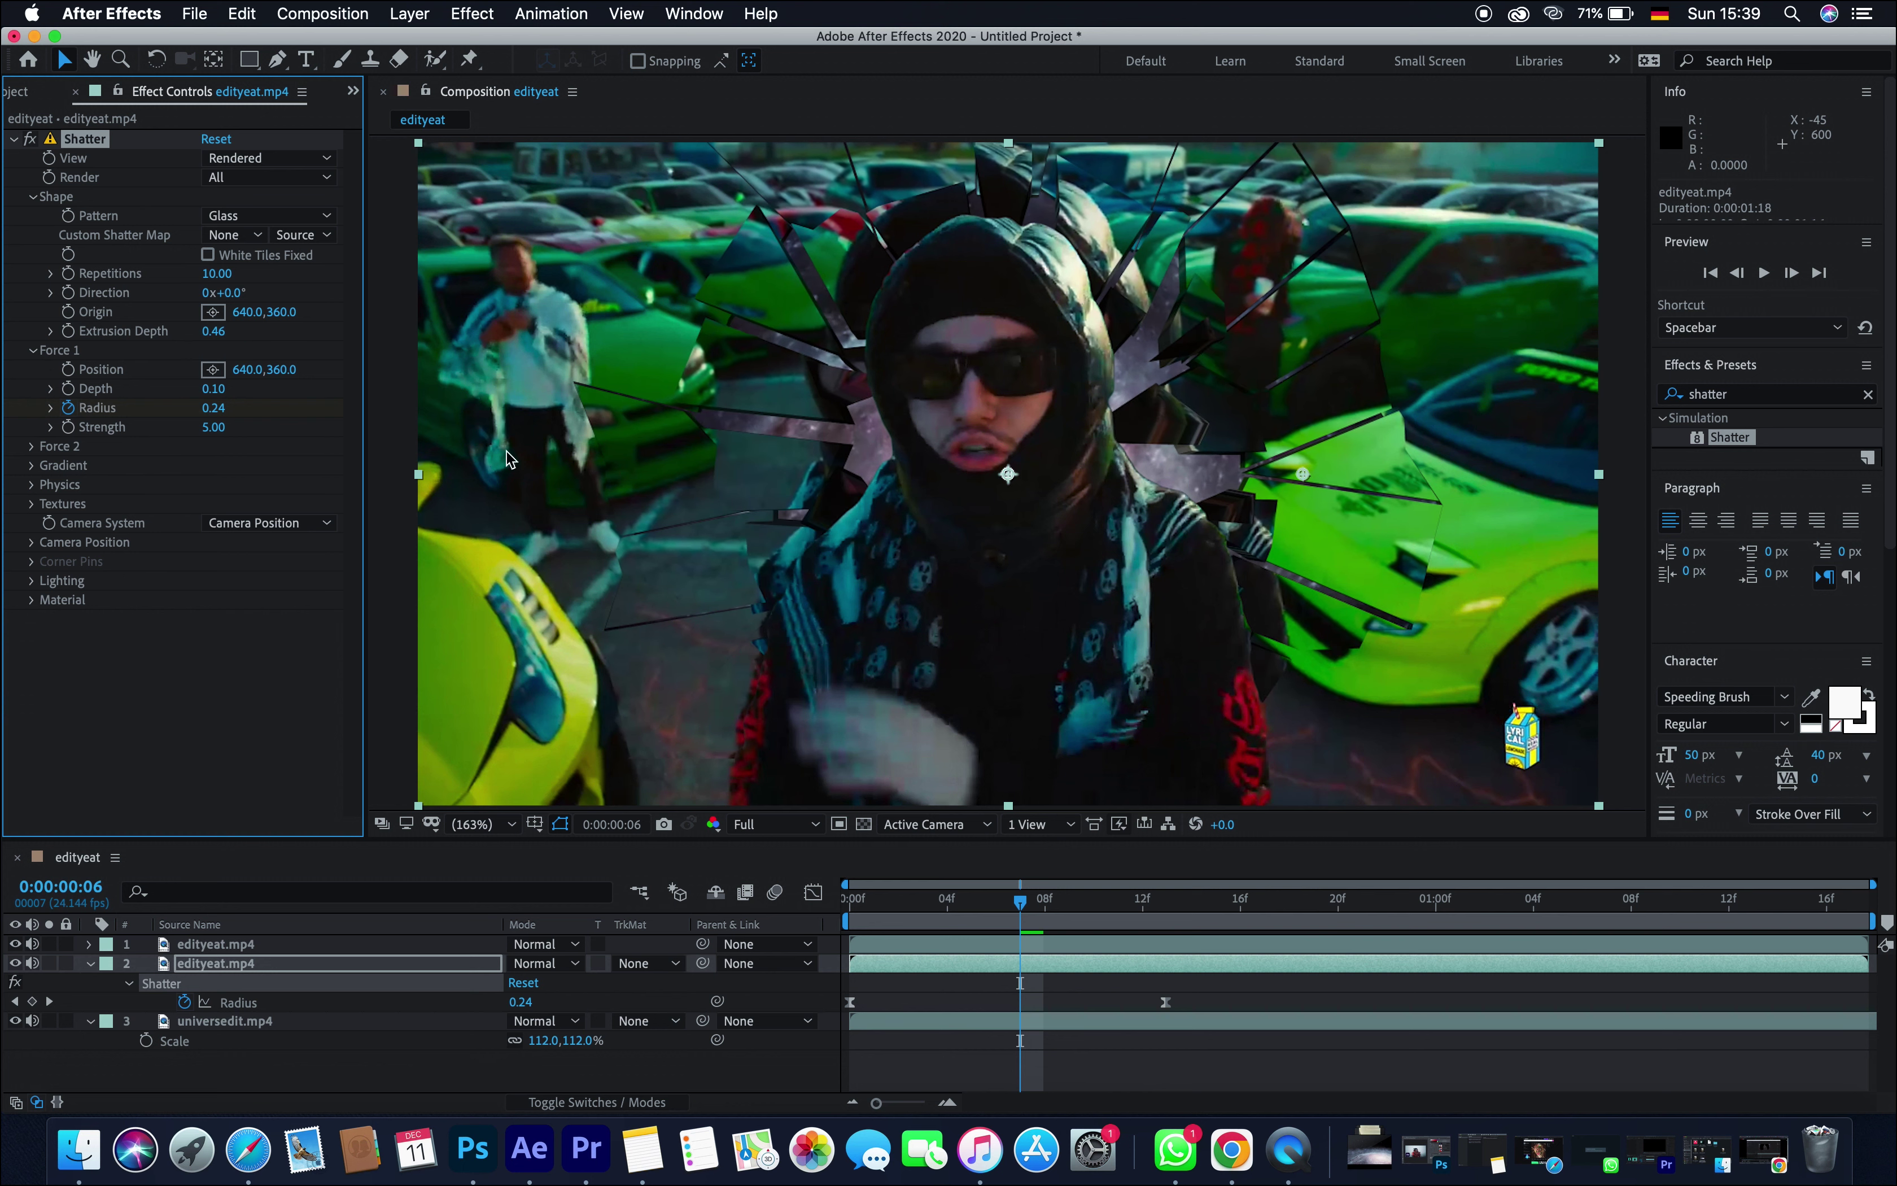
pyautogui.moveTo(1027, 910); pyautogui.dragTo(1088, 916)
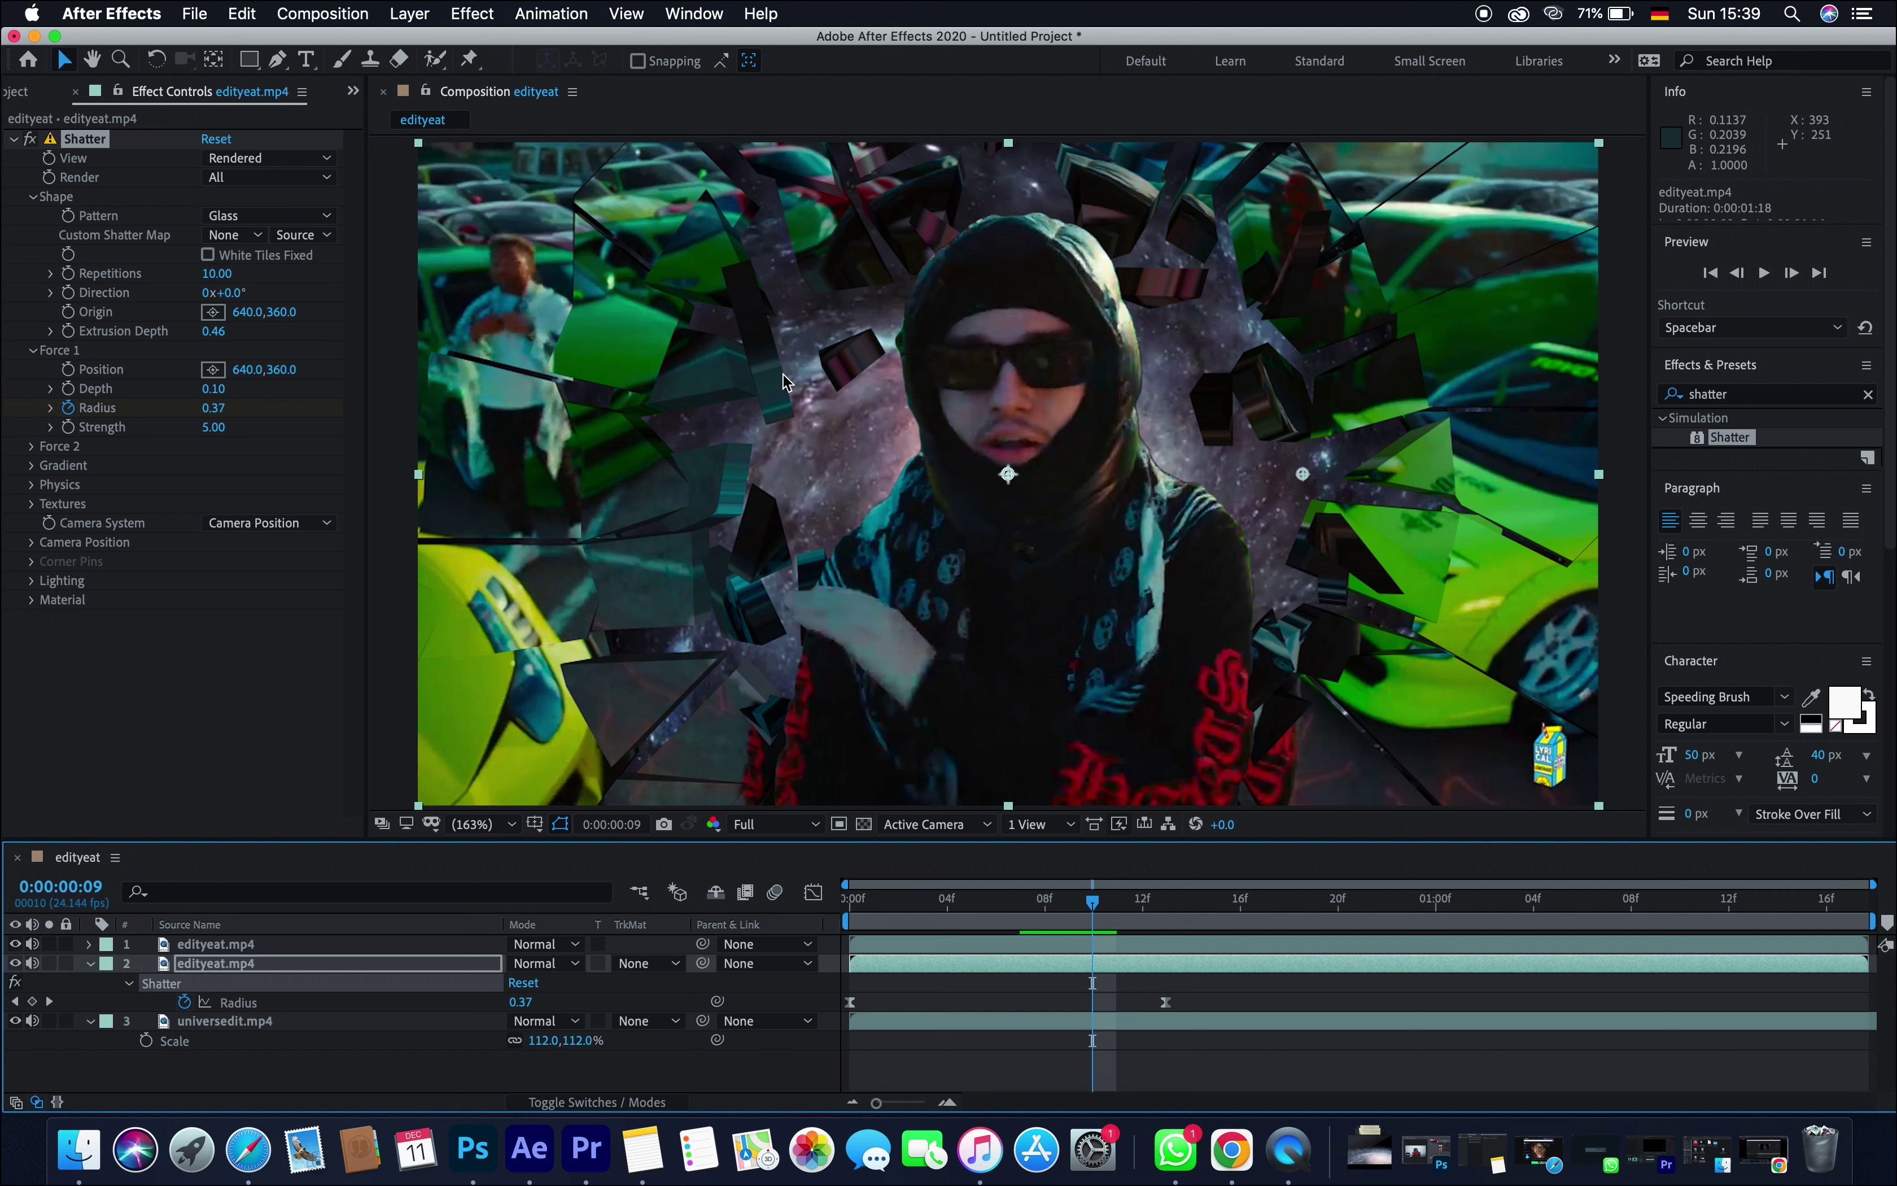
pyautogui.moveTo(213, 332); pyautogui.dragTo(177, 345)
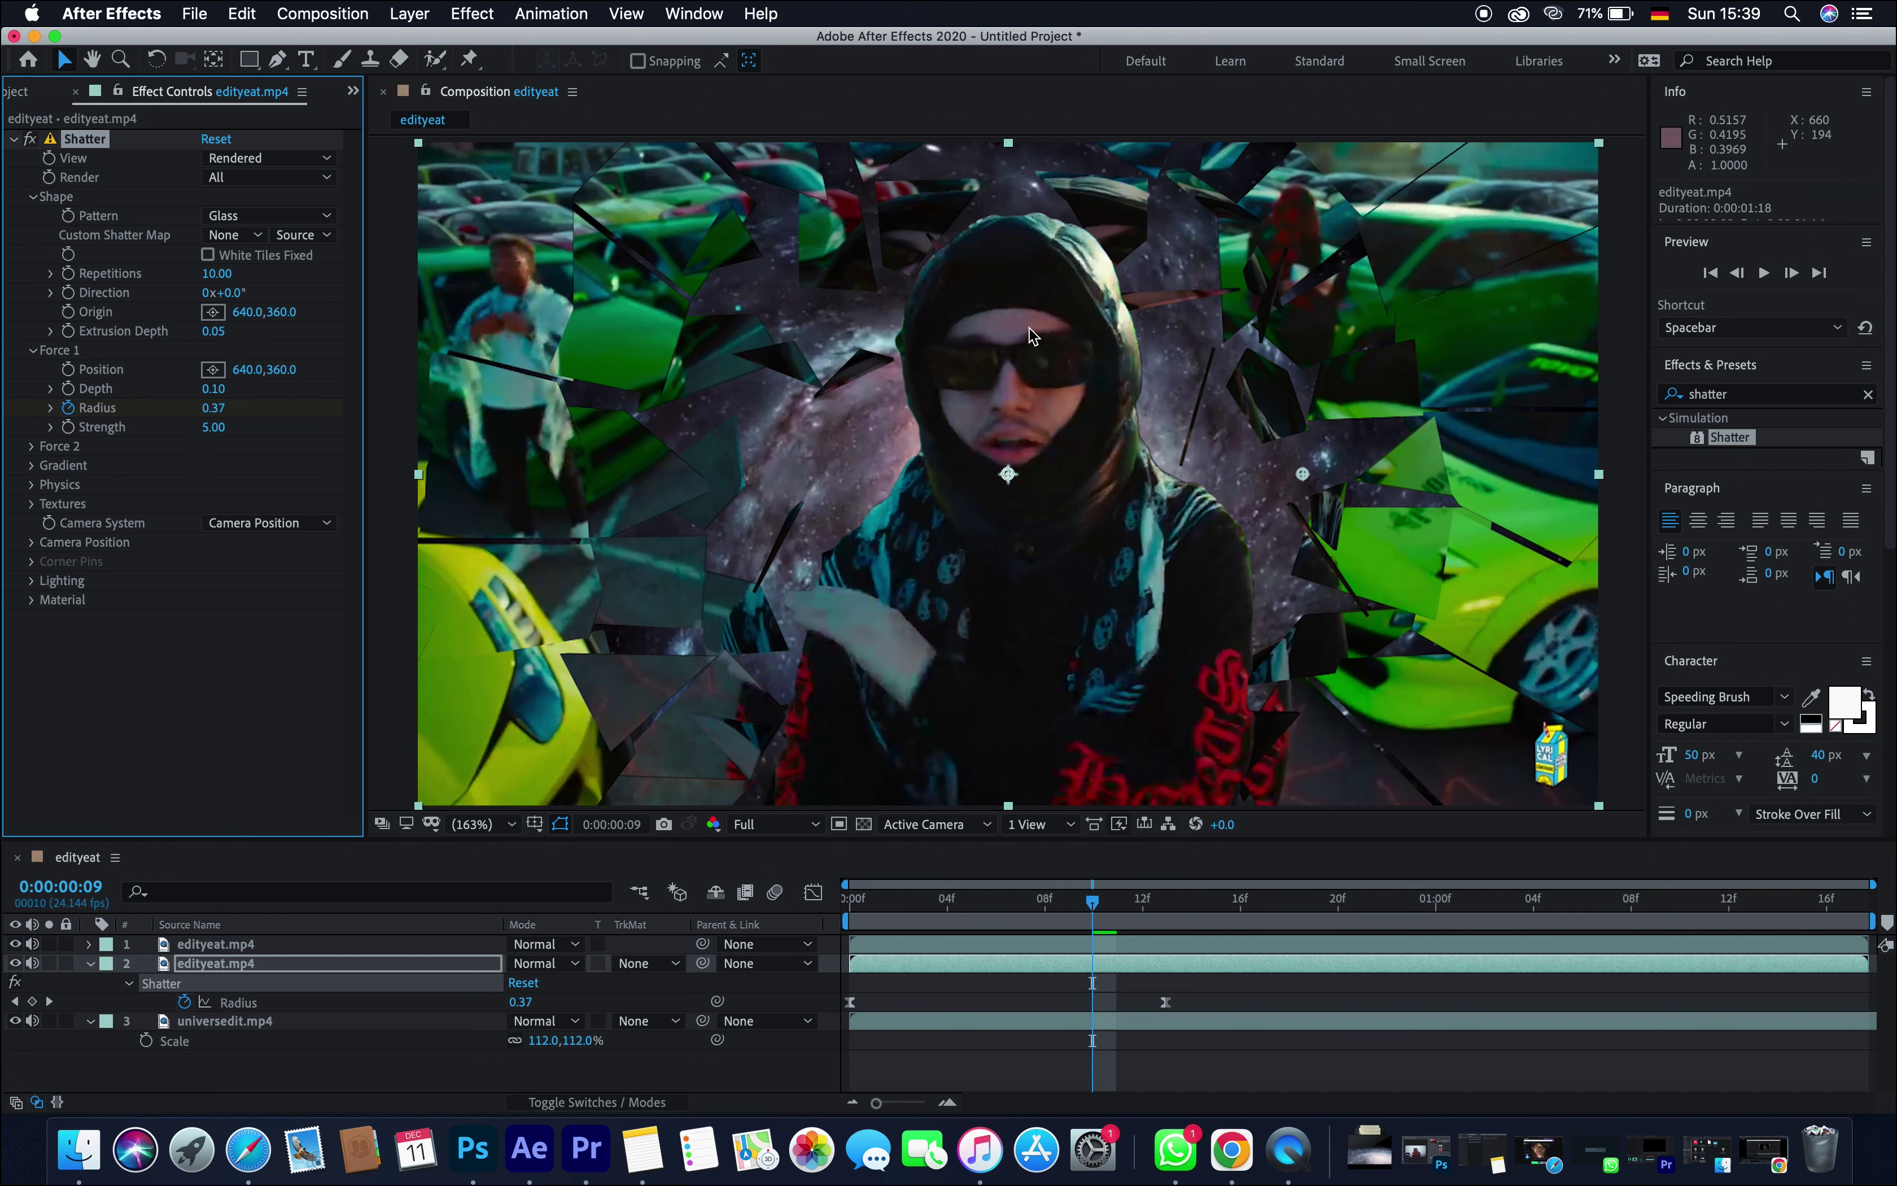
# - Examine the shard edges up close, set the Shatter extrusion depth to 0.33 and fit the composition in the viewer
pyautogui.scroll(4, 1029, 336)
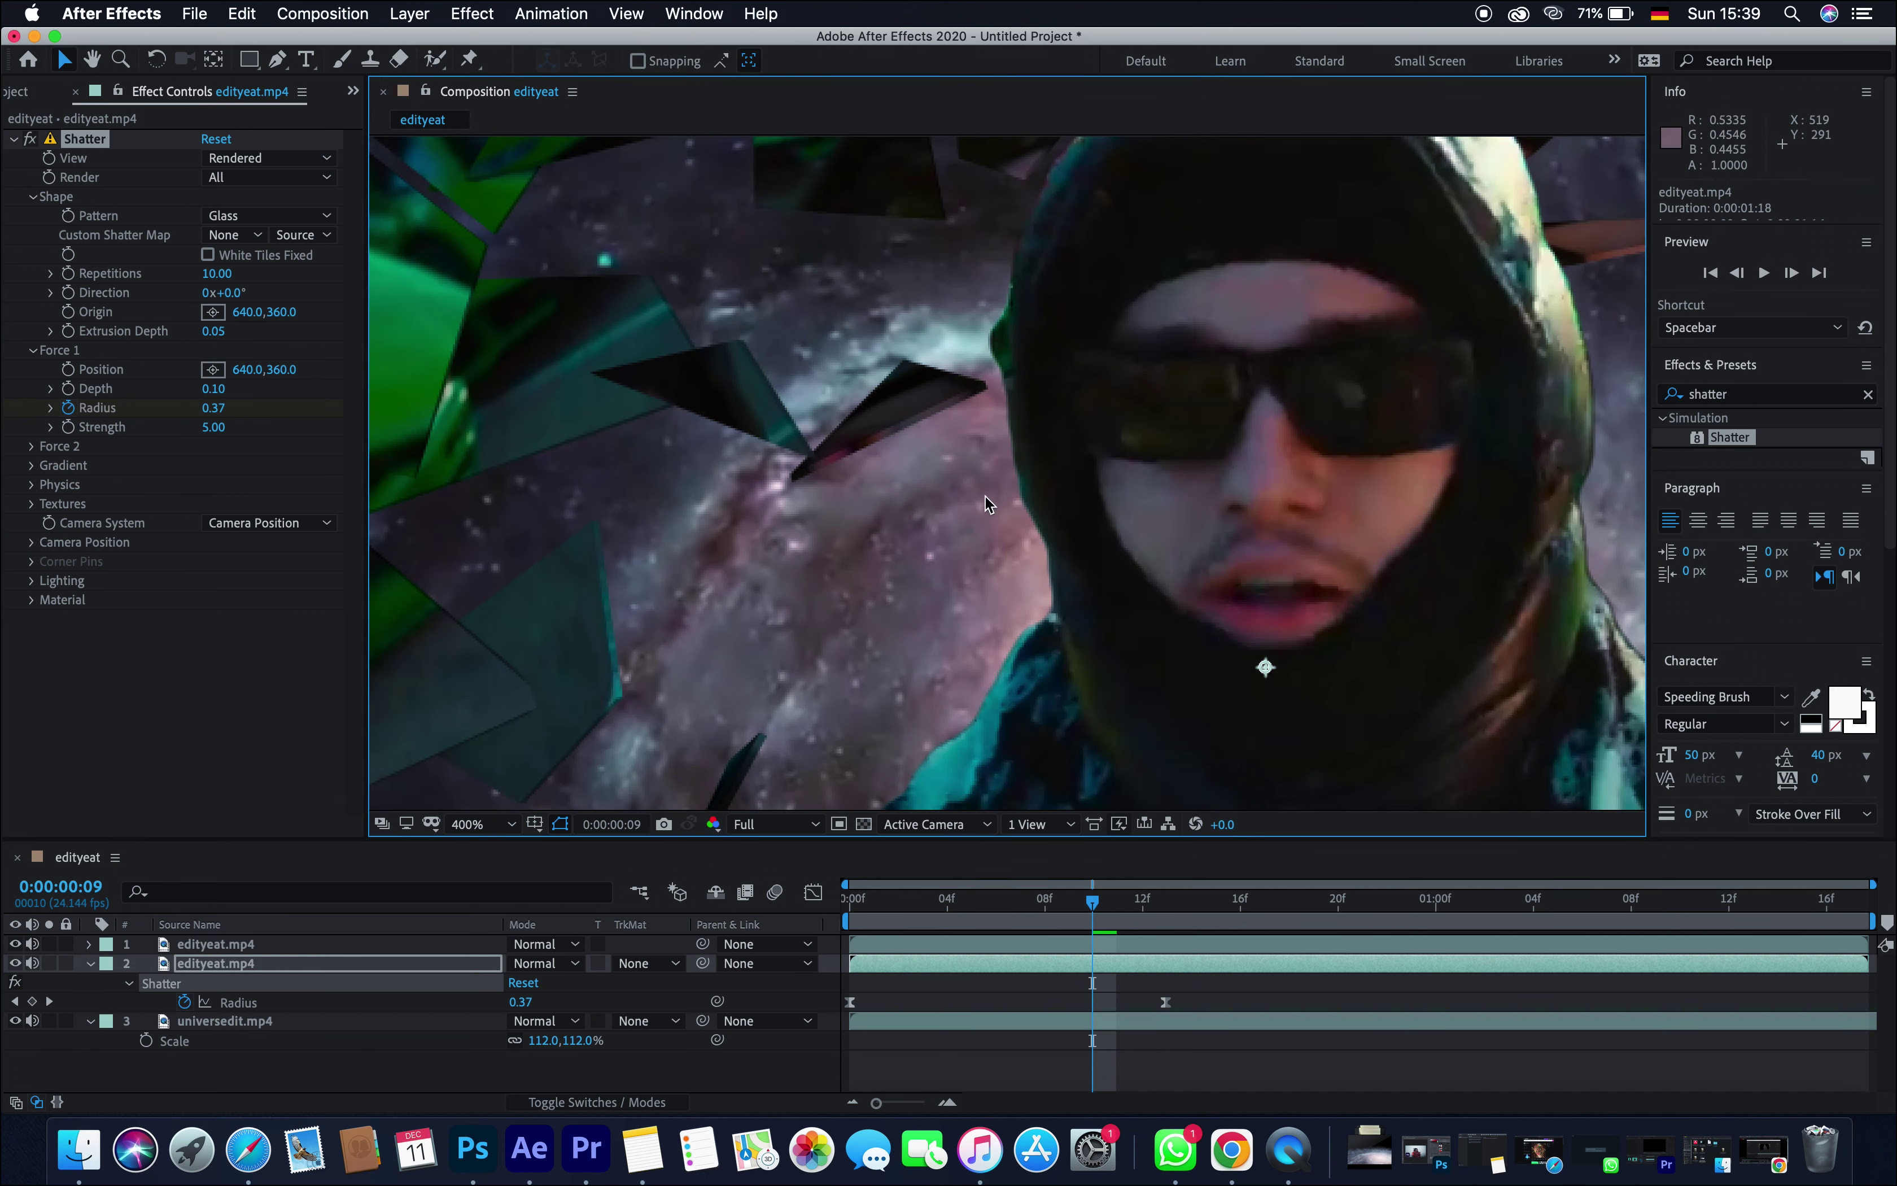
pyautogui.scroll(3, 993, 514)
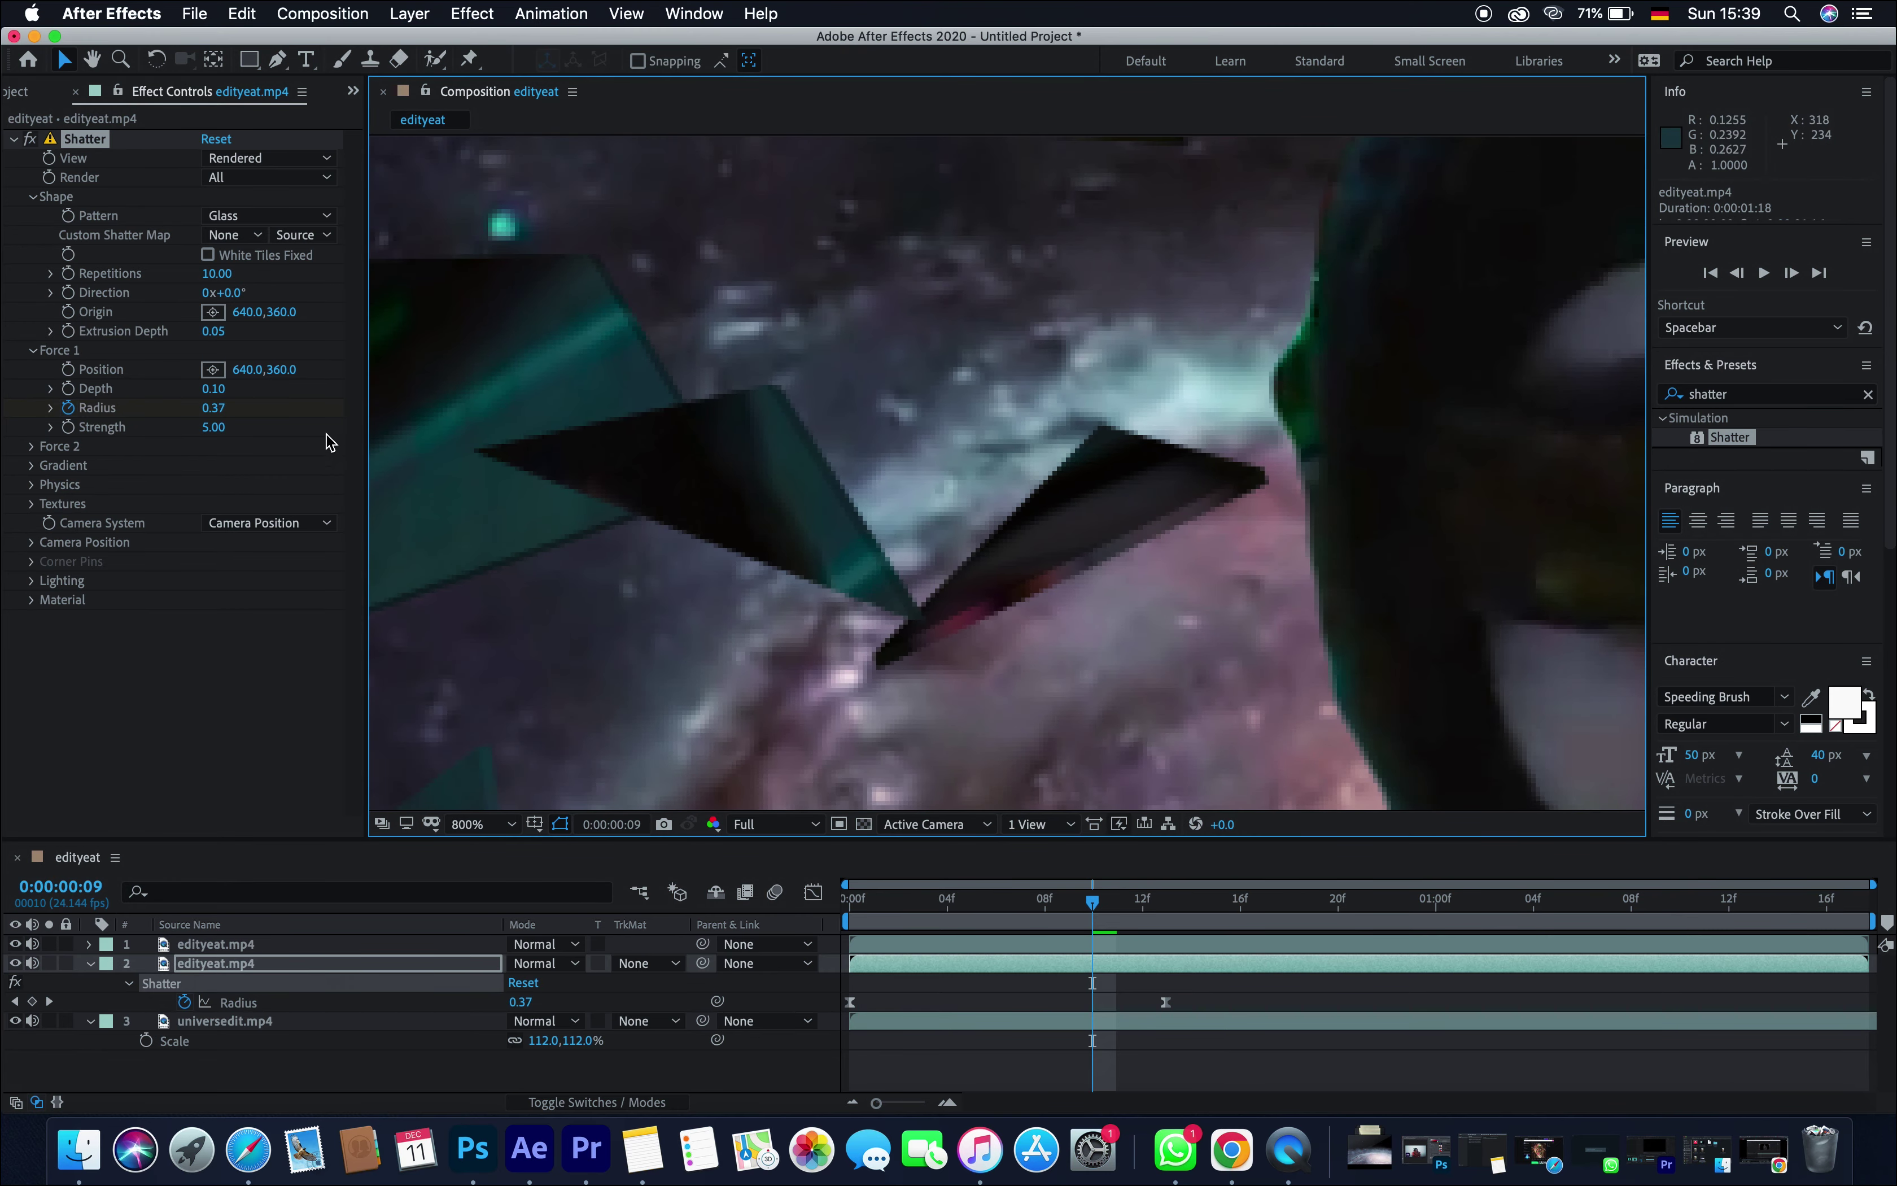
pyautogui.click(213, 333)
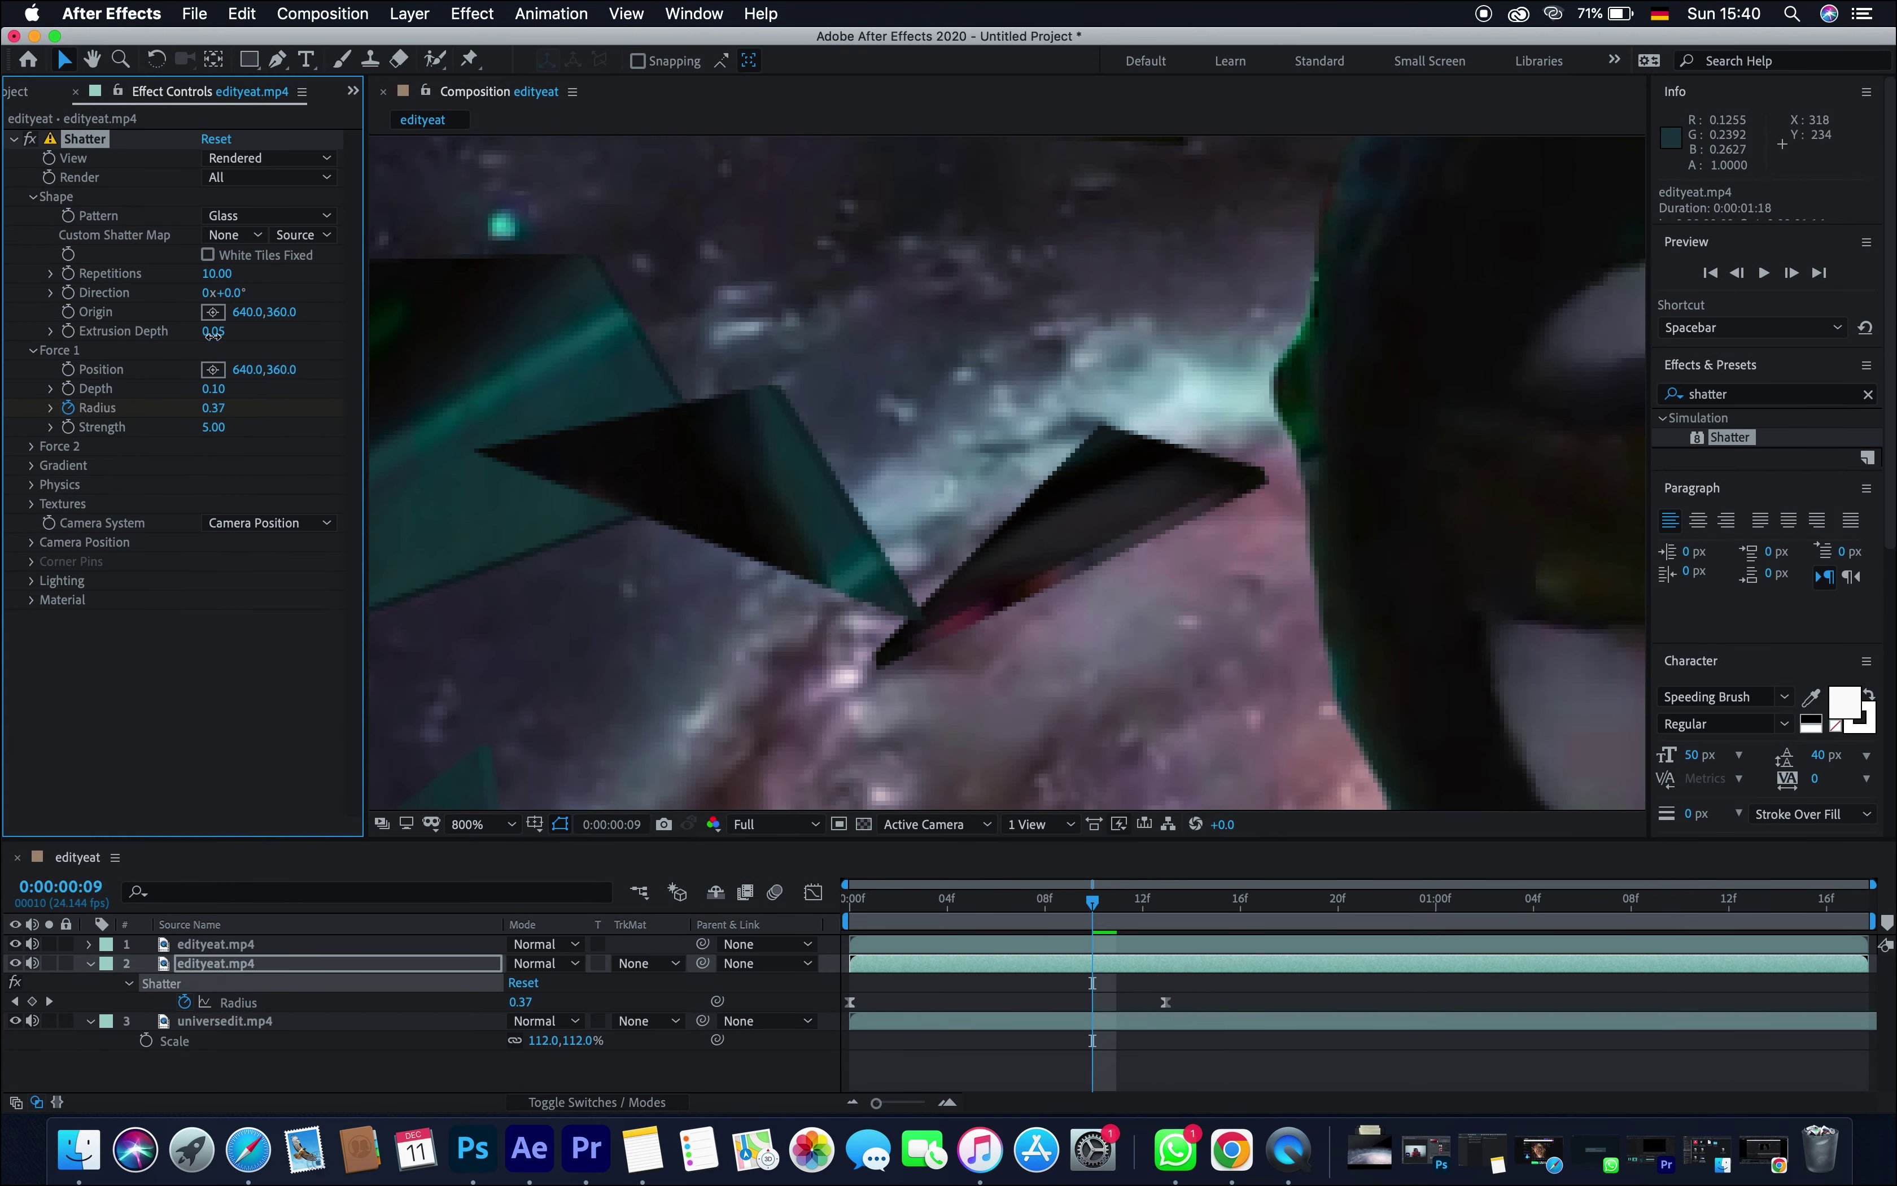
pyautogui.moveTo(213, 333); pyautogui.dragTo(253, 351)
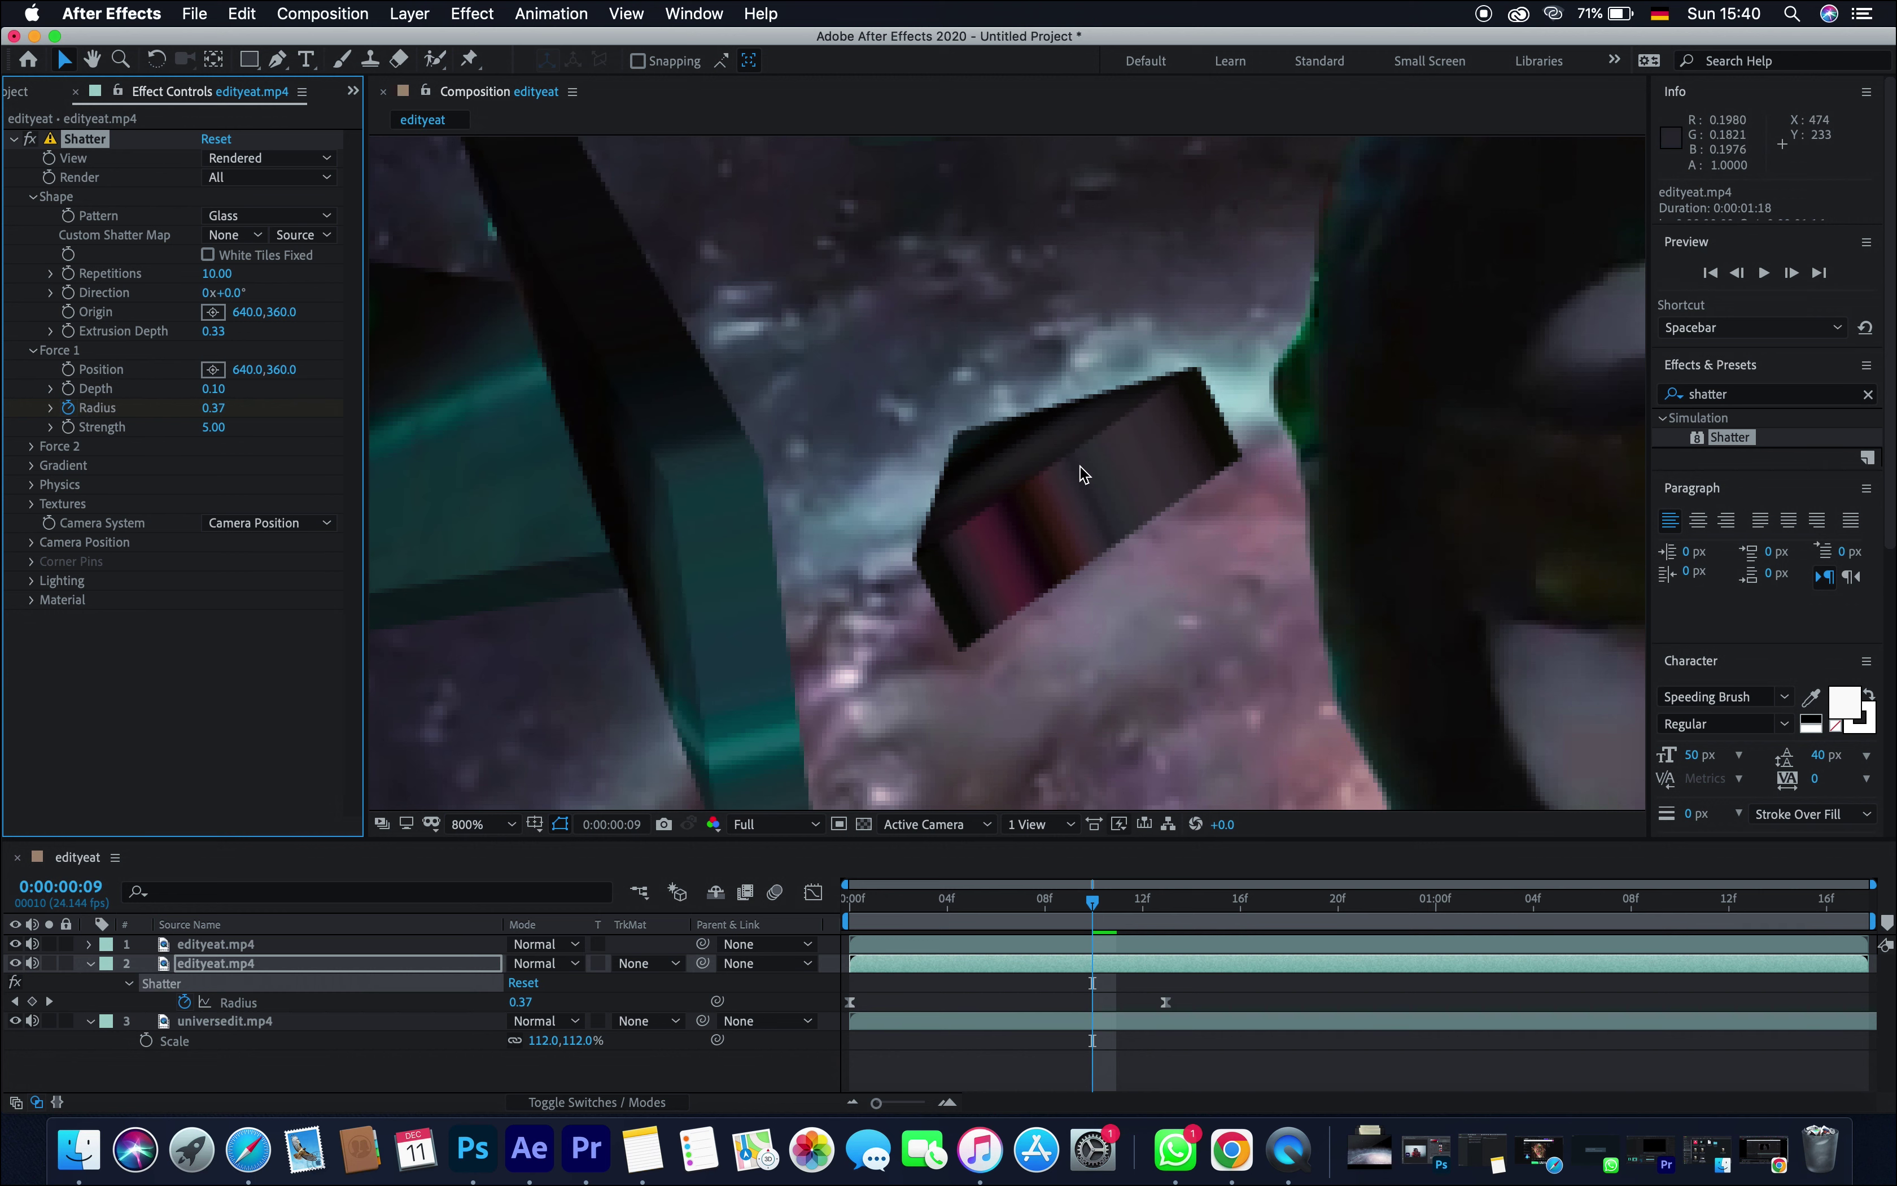
pyautogui.scroll(-3, 1011, 474)
pyautogui.click(474, 823)
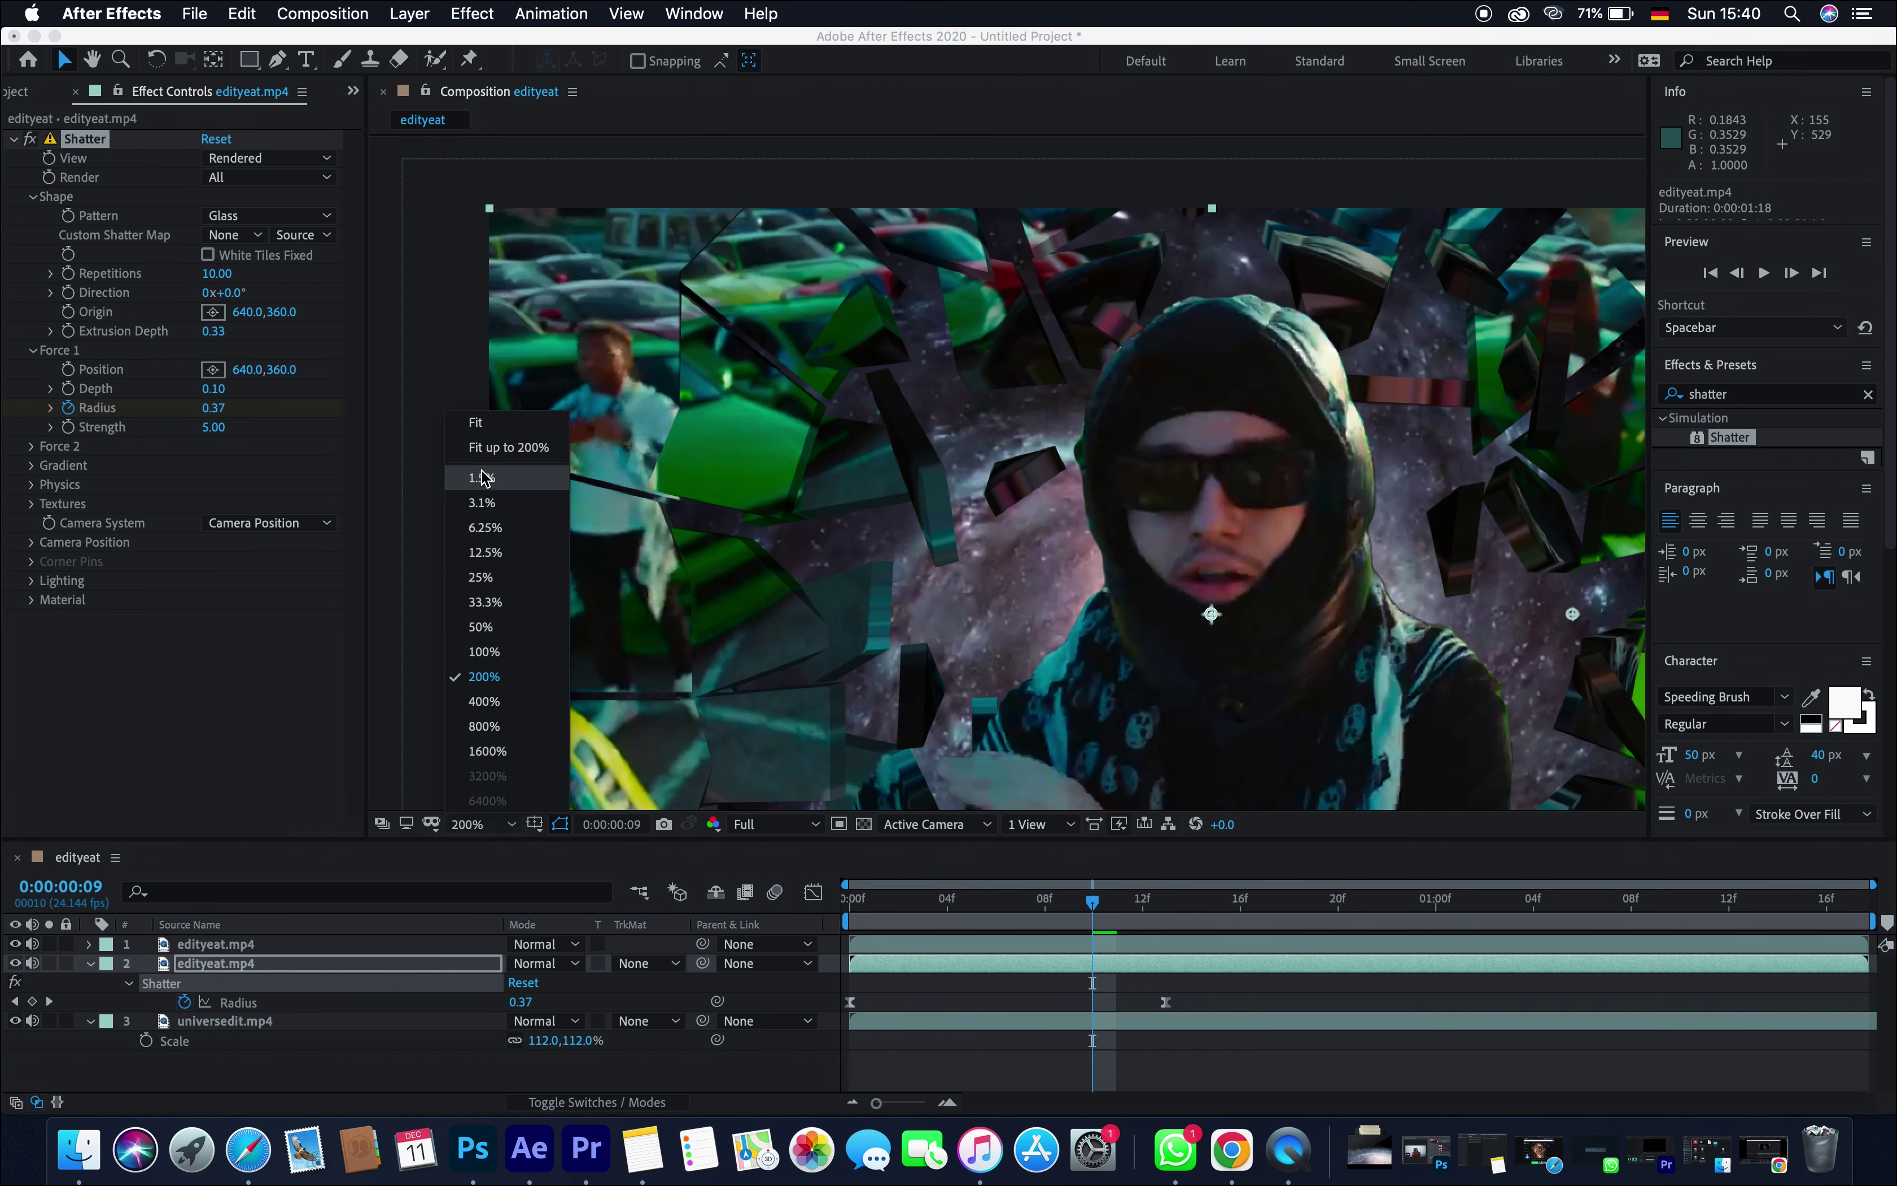
pyautogui.click(492, 432)
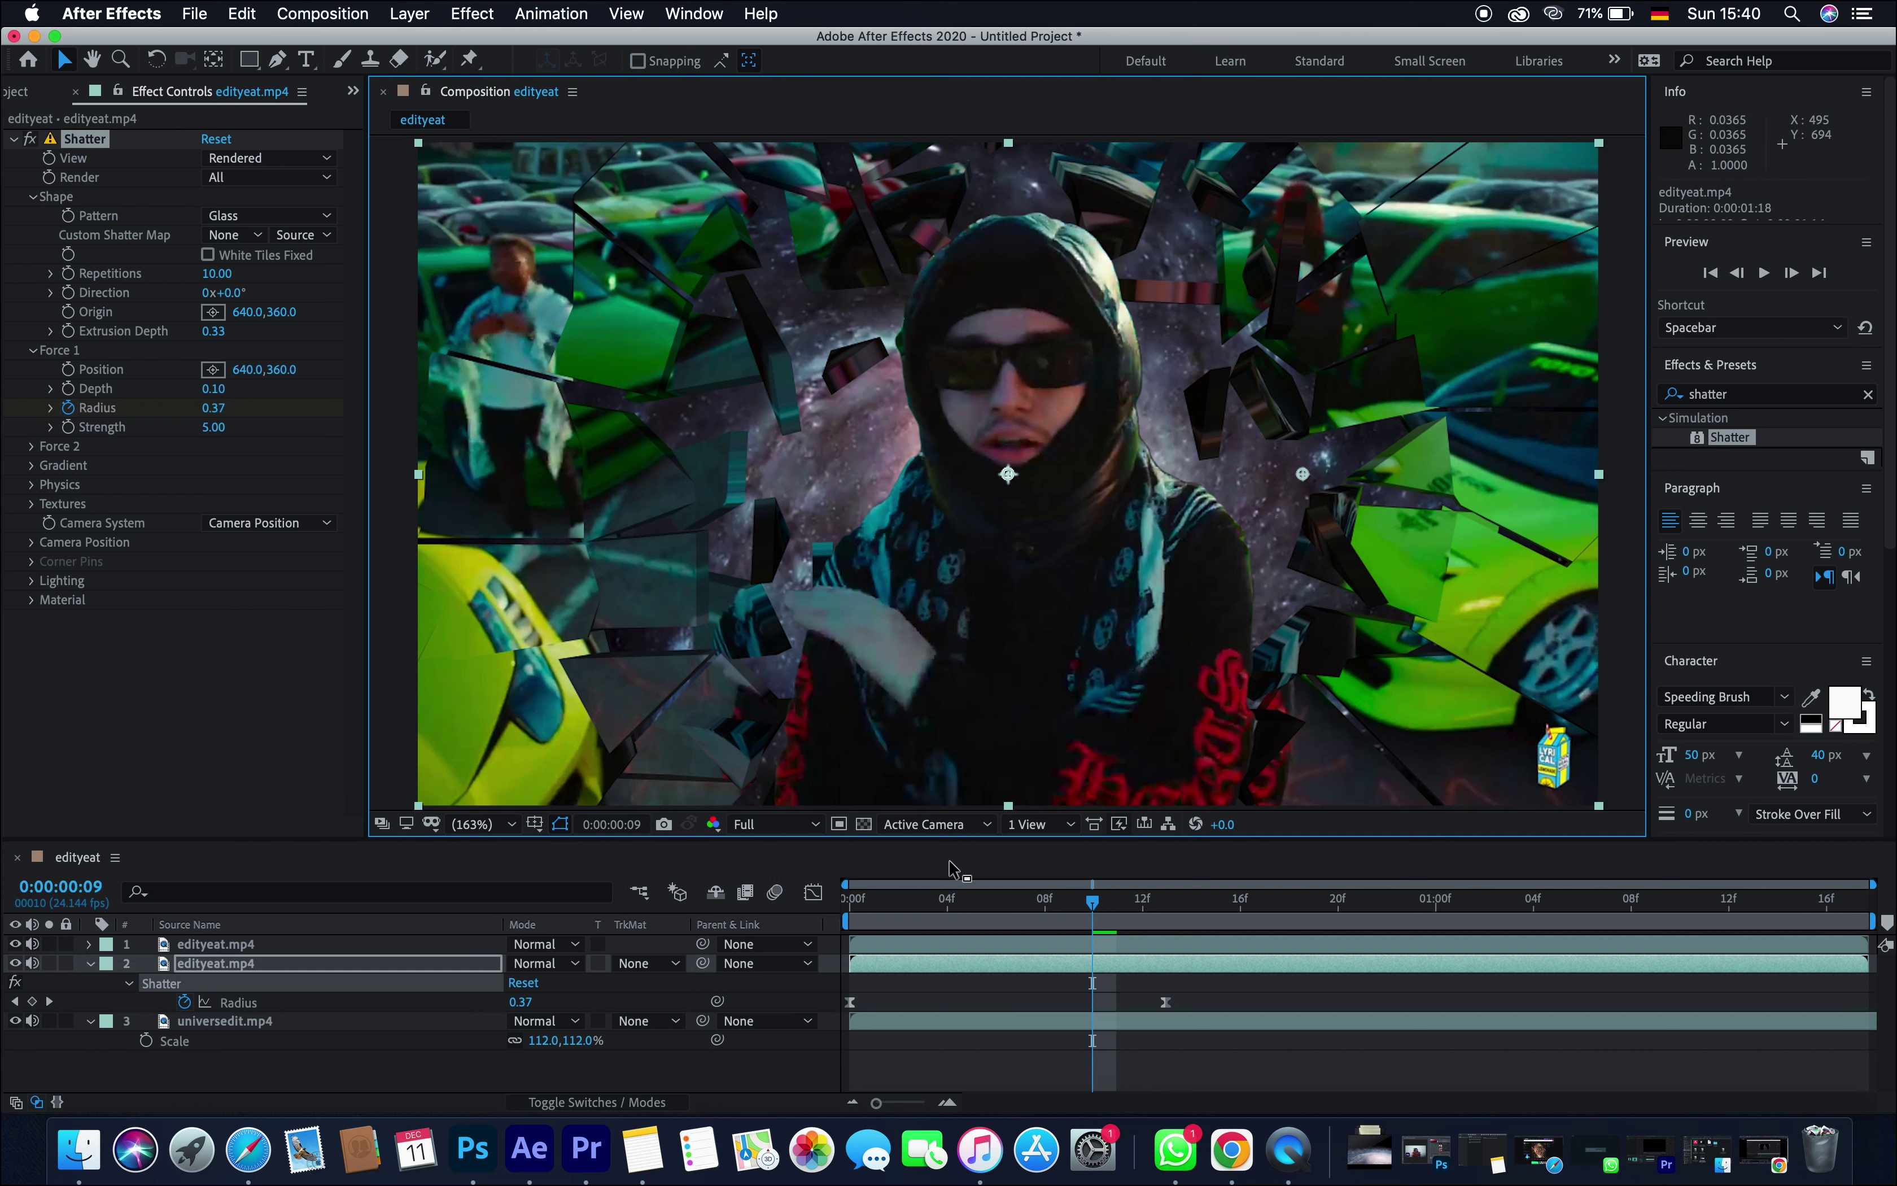
# - Mute the audio of all three layers and preview the composition from the first frame
pyautogui.moveTo(1096, 910); pyautogui.dragTo(850, 913)
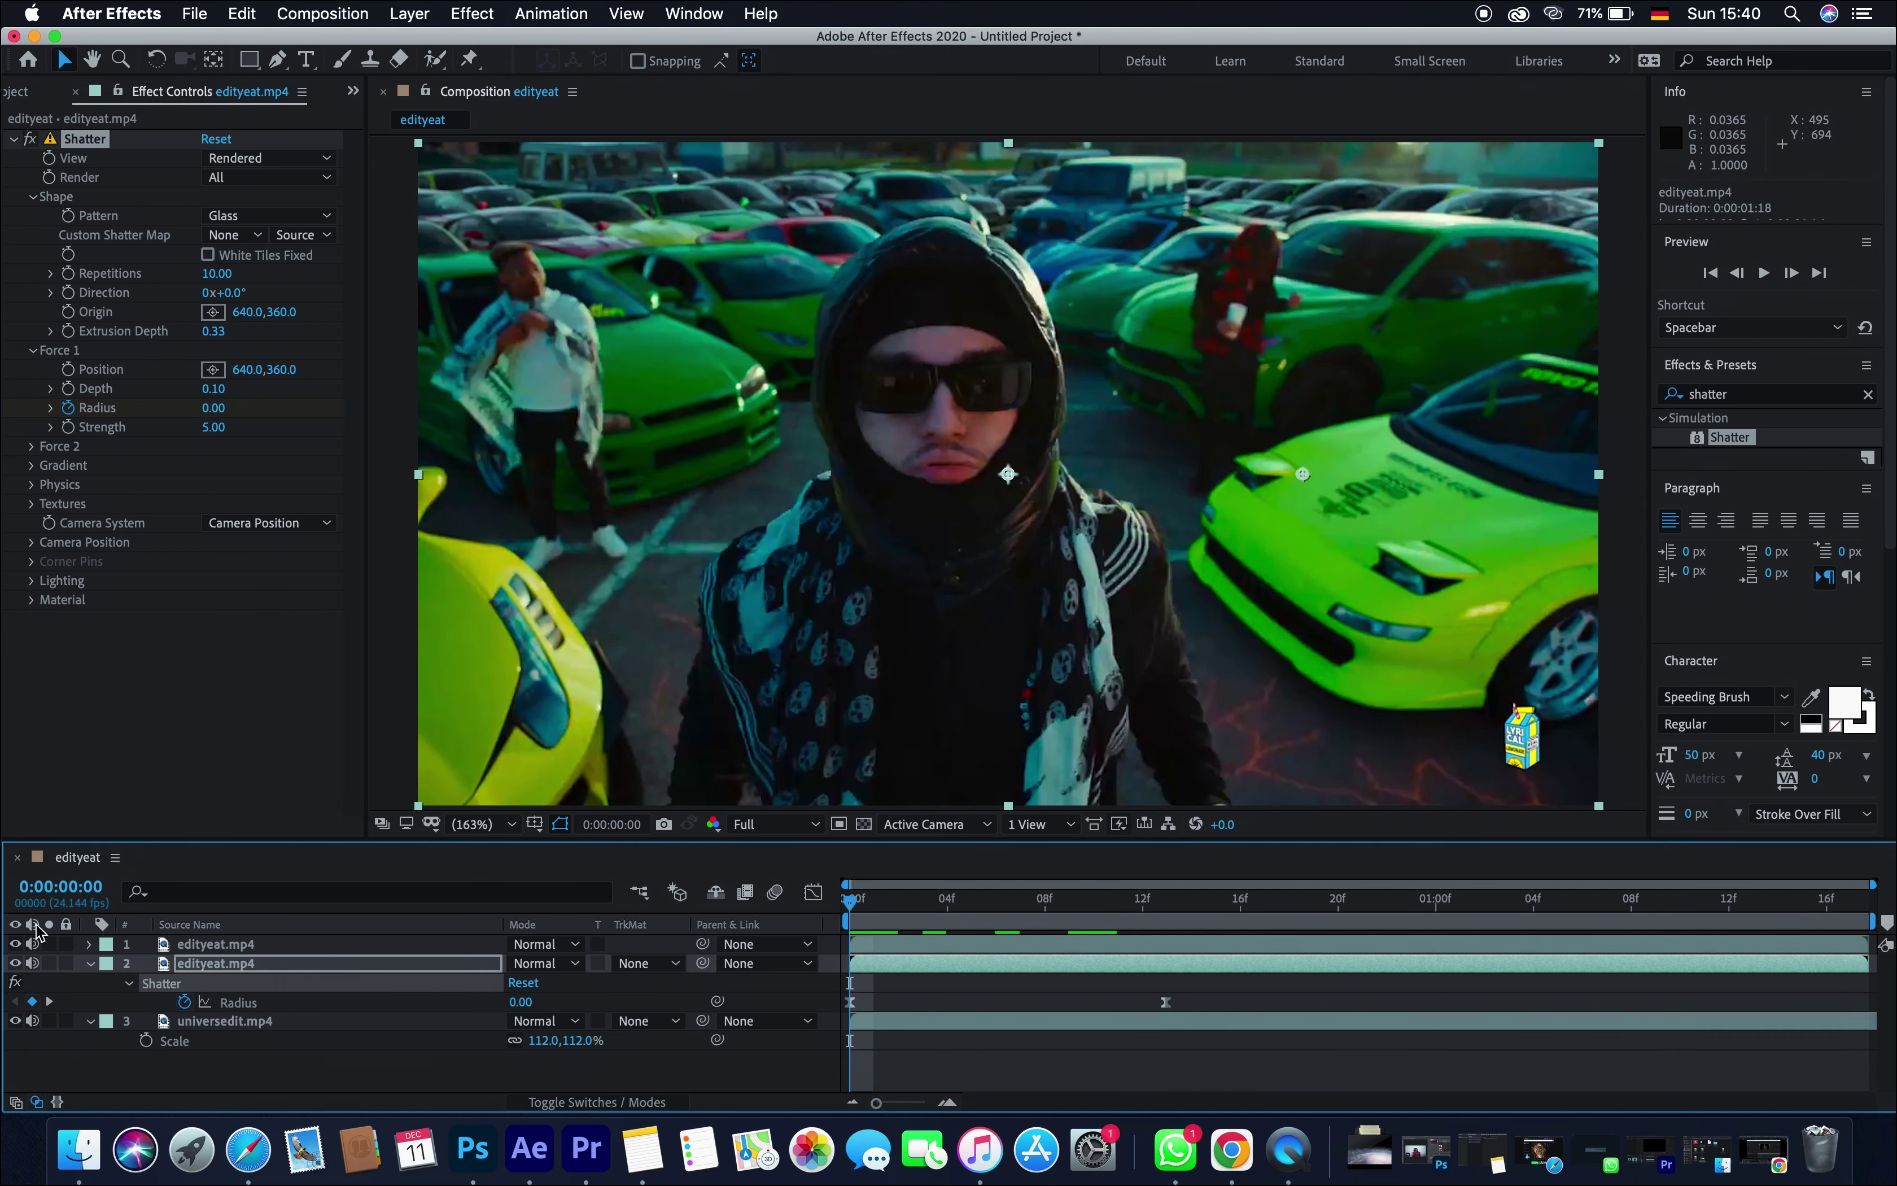
pyautogui.click(32, 944)
pyautogui.press('space')
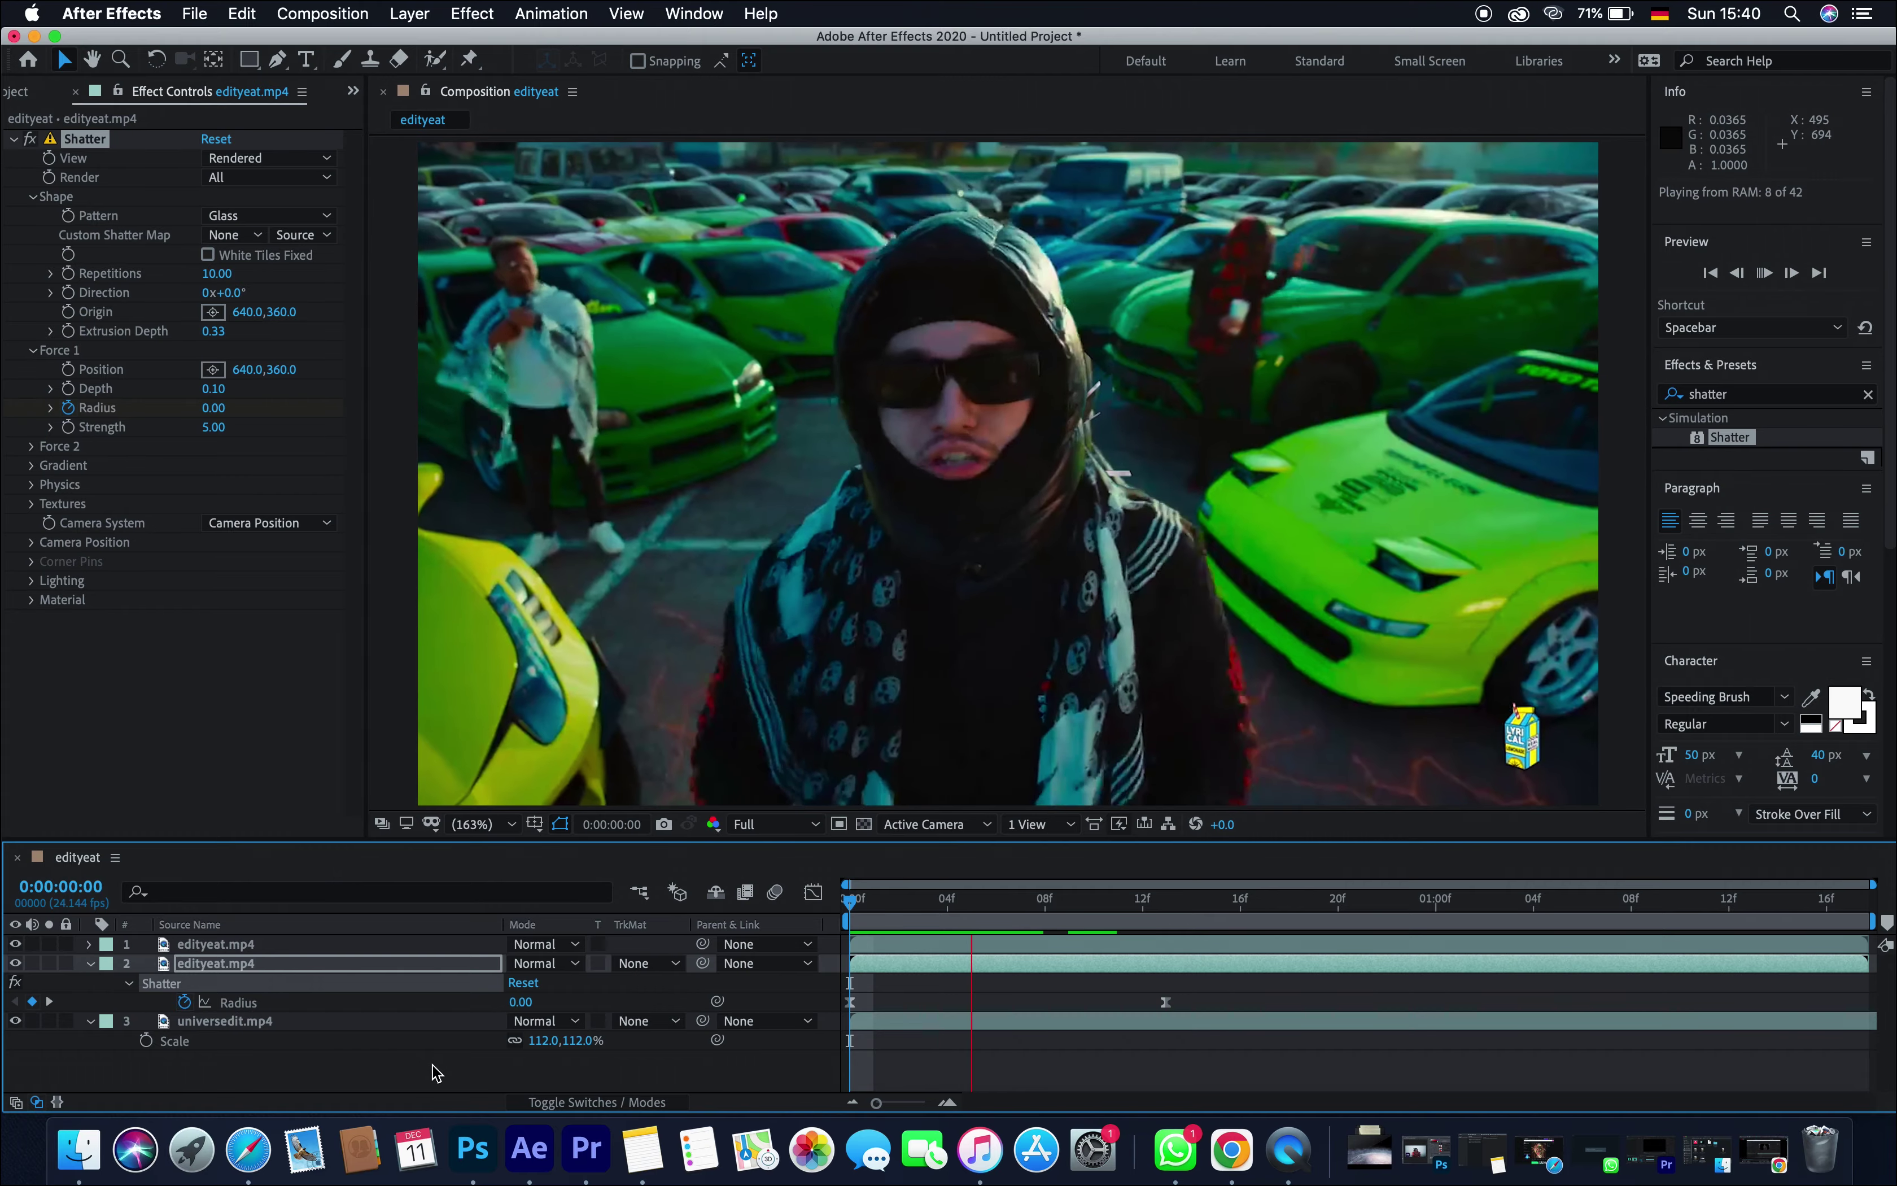